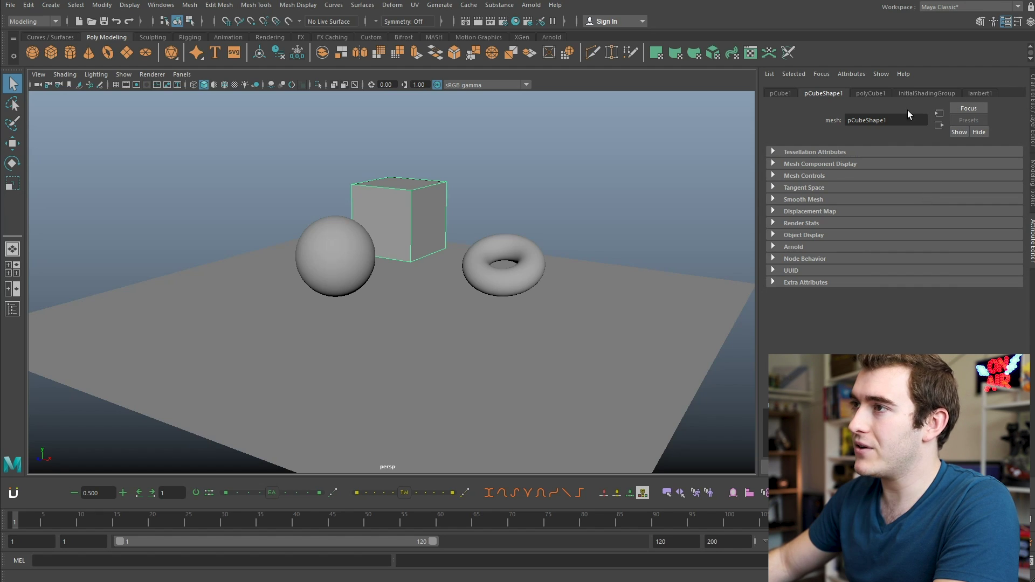
# - Select all the objects in the scene and show the attributes of their shared lambert1 material
pyautogui.moveTo(208, 94); pyautogui.dragTo(547, 326)
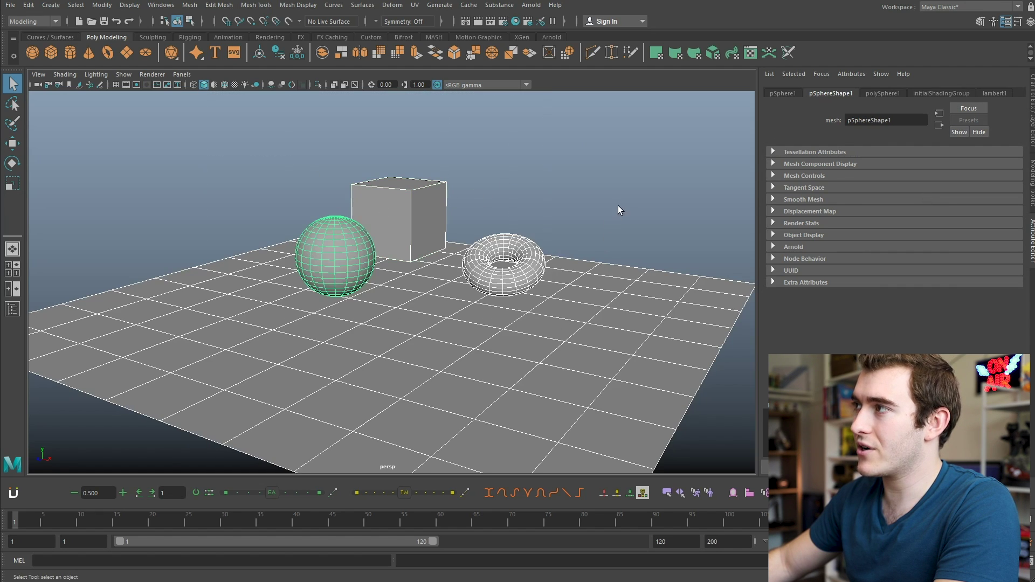
pyautogui.click(995, 93)
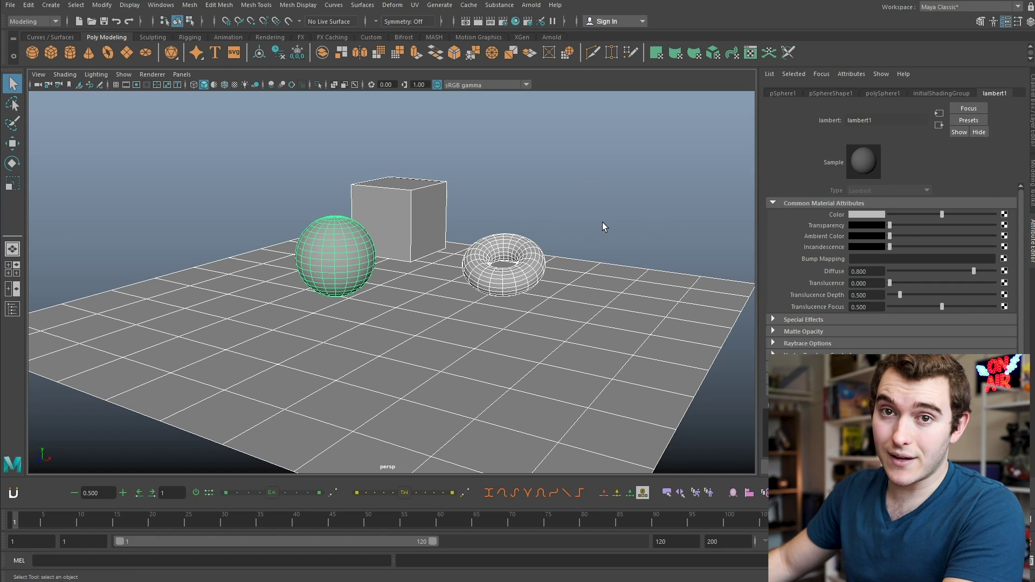
pyautogui.click(548, 176)
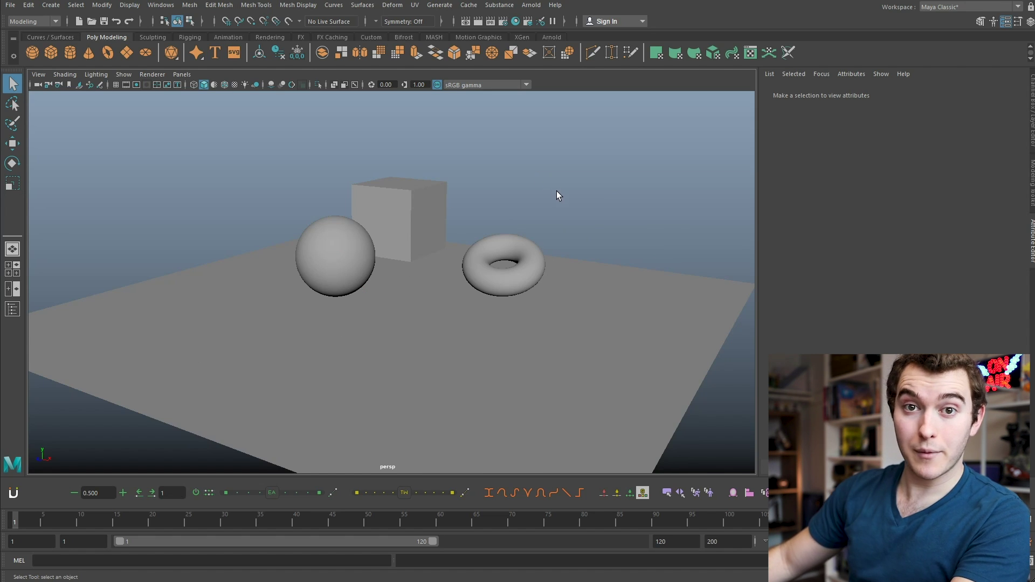
pyautogui.moveTo(585, 175); pyautogui.dragTo(286, 378)
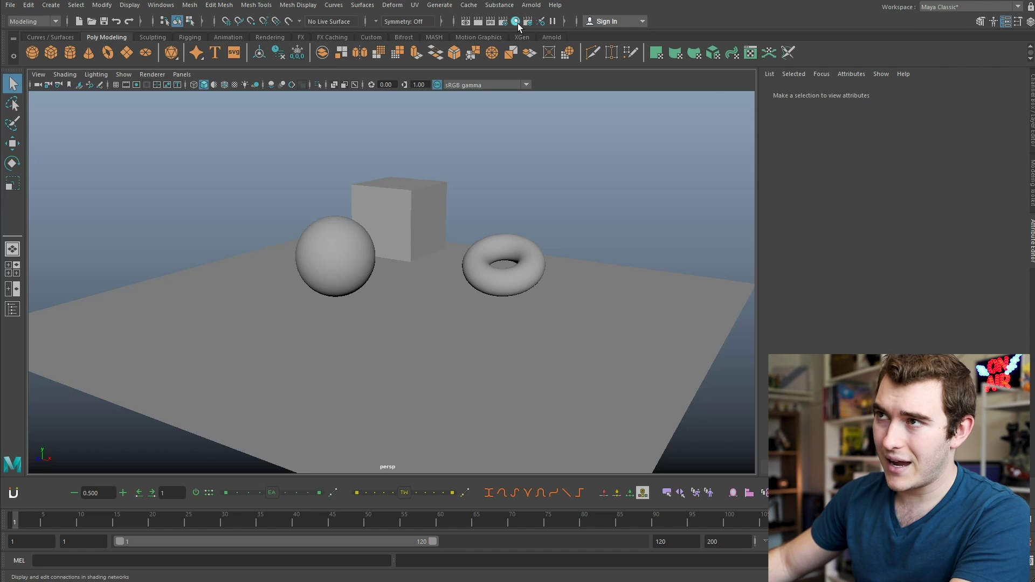
# - Open the Hypershade and display the properties of the lambert1 material
pyautogui.click(161, 5)
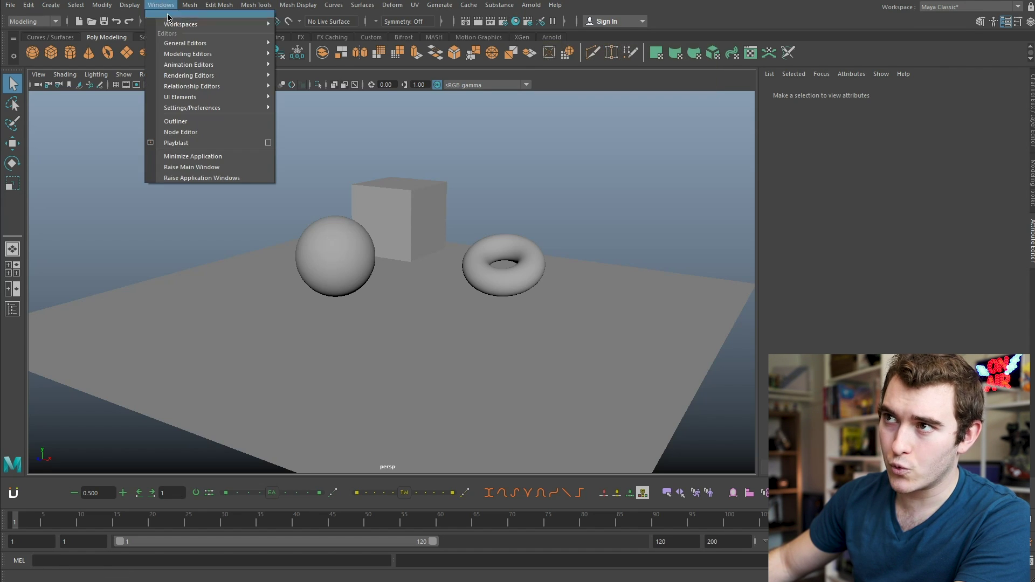
pyautogui.moveTo(243, 75)
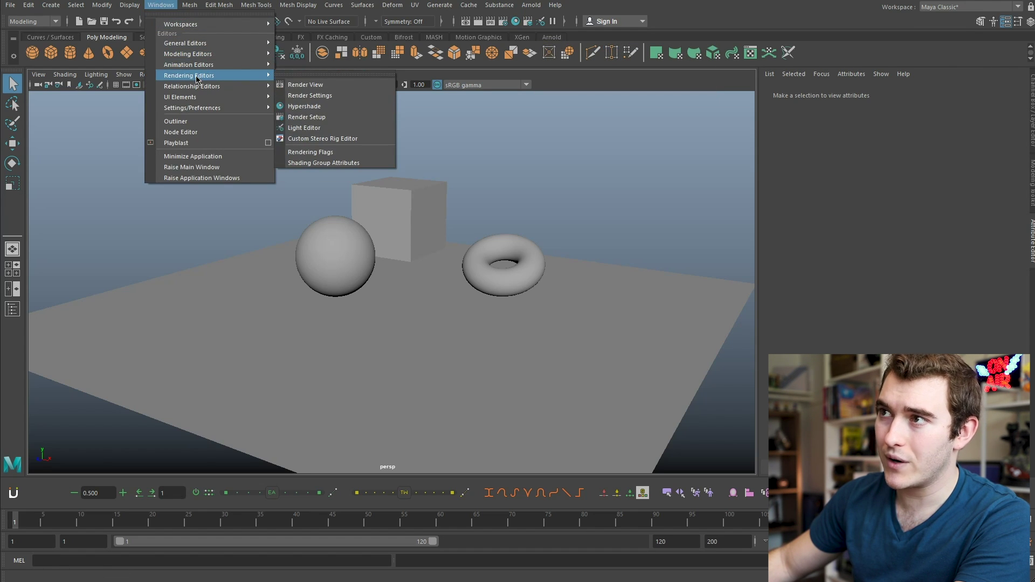
pyautogui.click(361, 106)
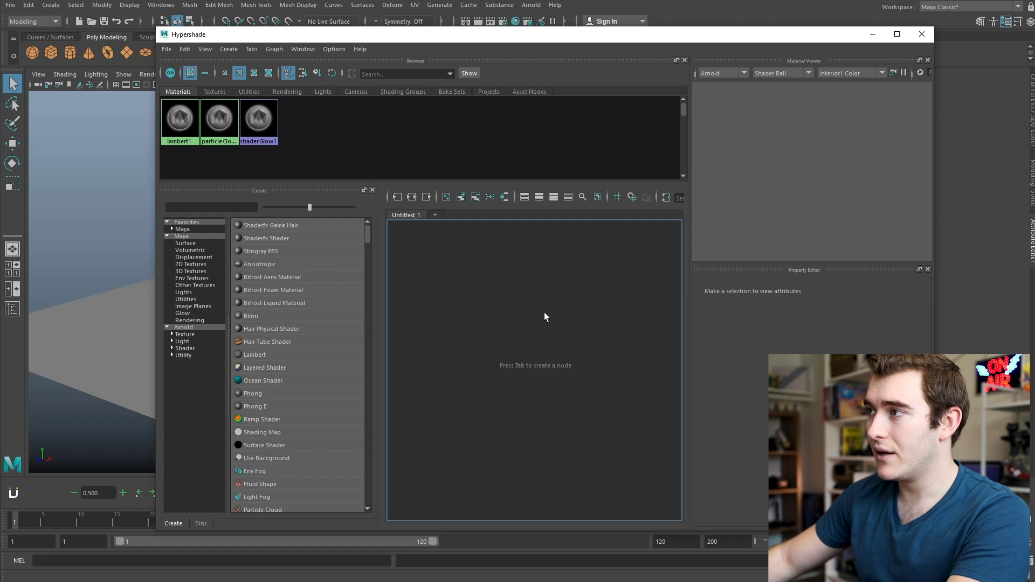
pyautogui.click(187, 131)
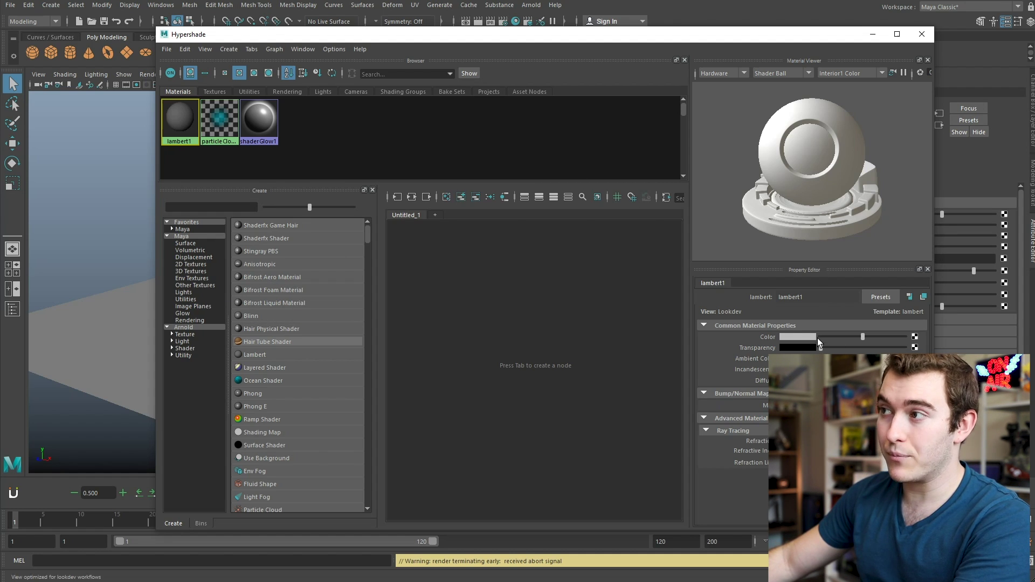
# - Graph the lambert1 material in the Hypershade work area with its input and output connections
pyautogui.moveTo(770, 36); pyautogui.dragTo(672, 27)
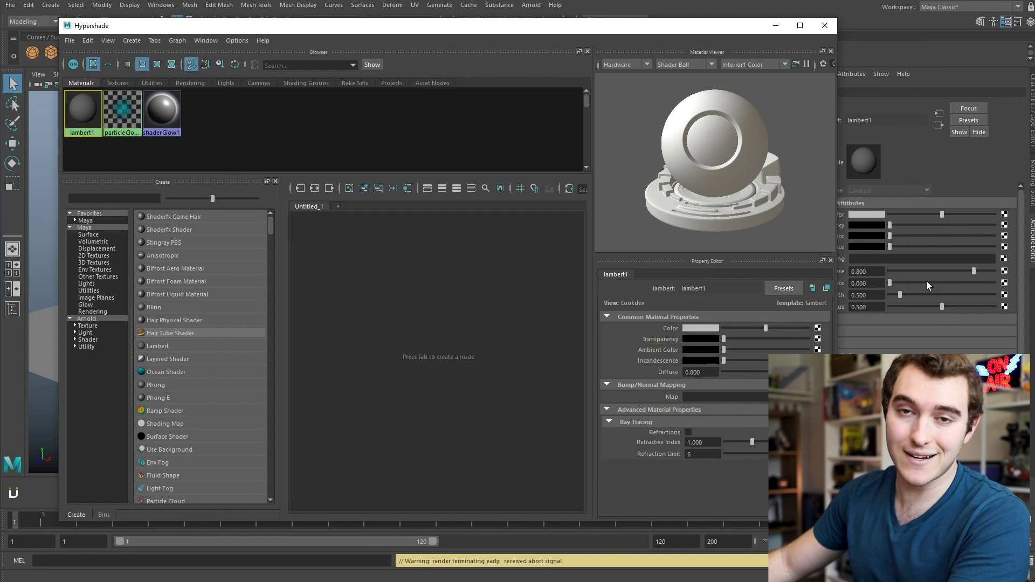
pyautogui.moveTo(324, 25); pyautogui.dragTo(412, 29)
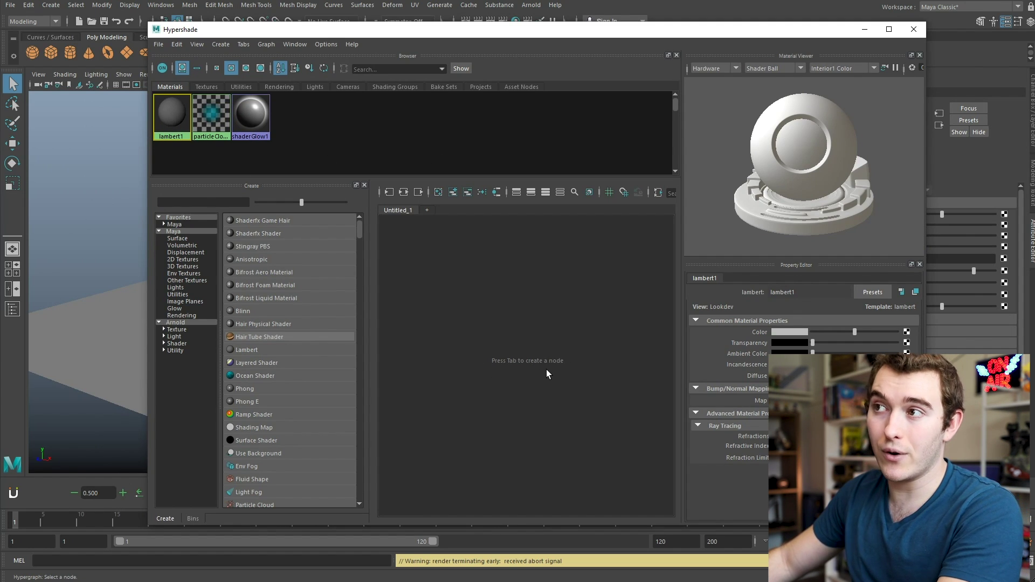
pyautogui.click(452, 192)
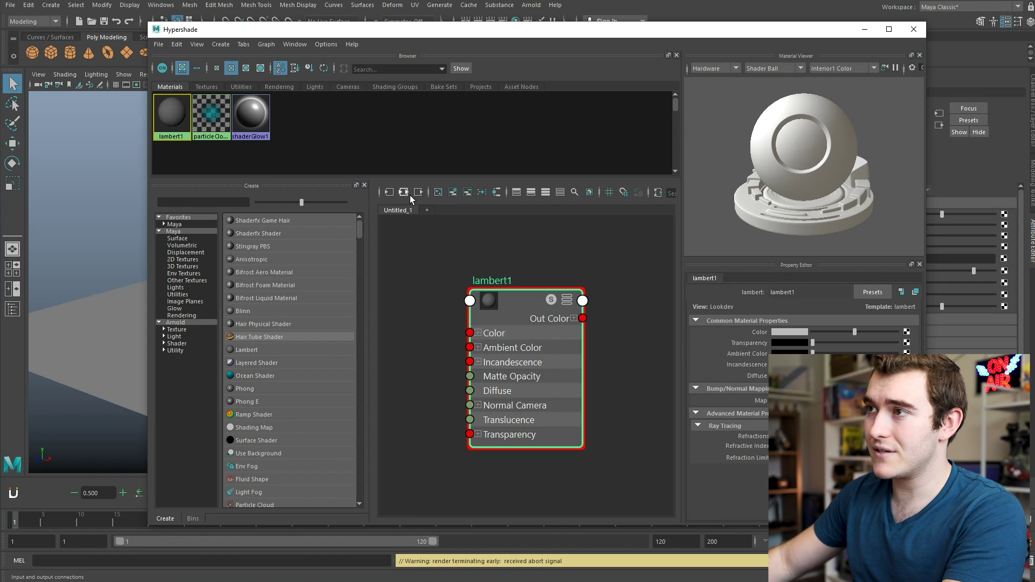
pyautogui.click(404, 192)
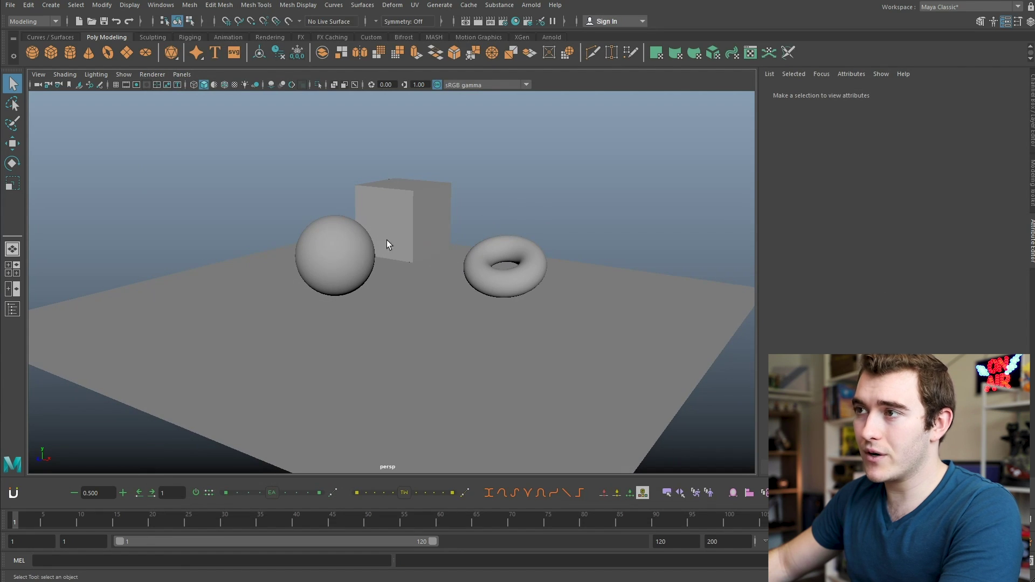
# - Assign a new Blinn material to the sphere
pyautogui.click(366, 256)
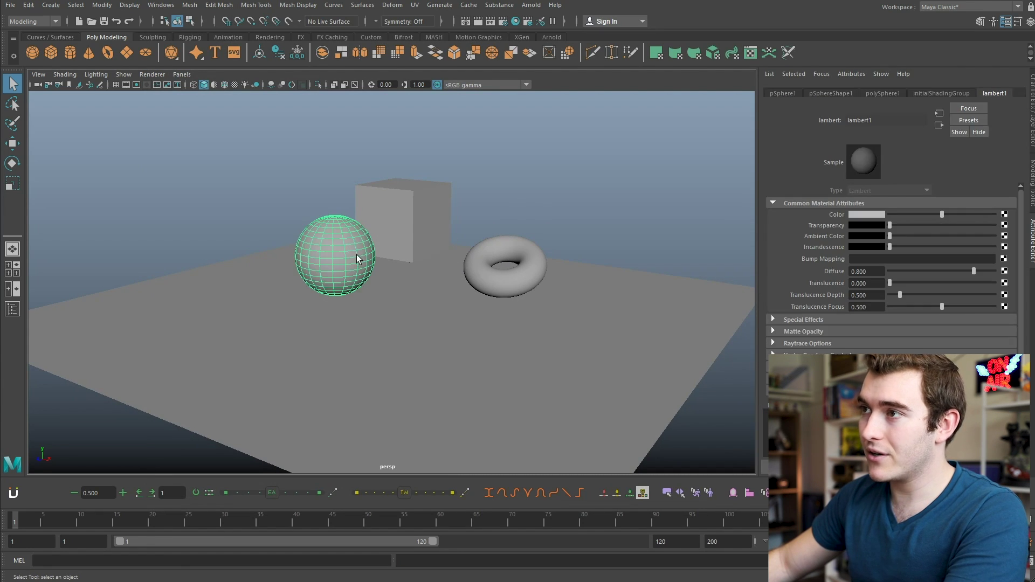
pyautogui.rightClick(344, 259)
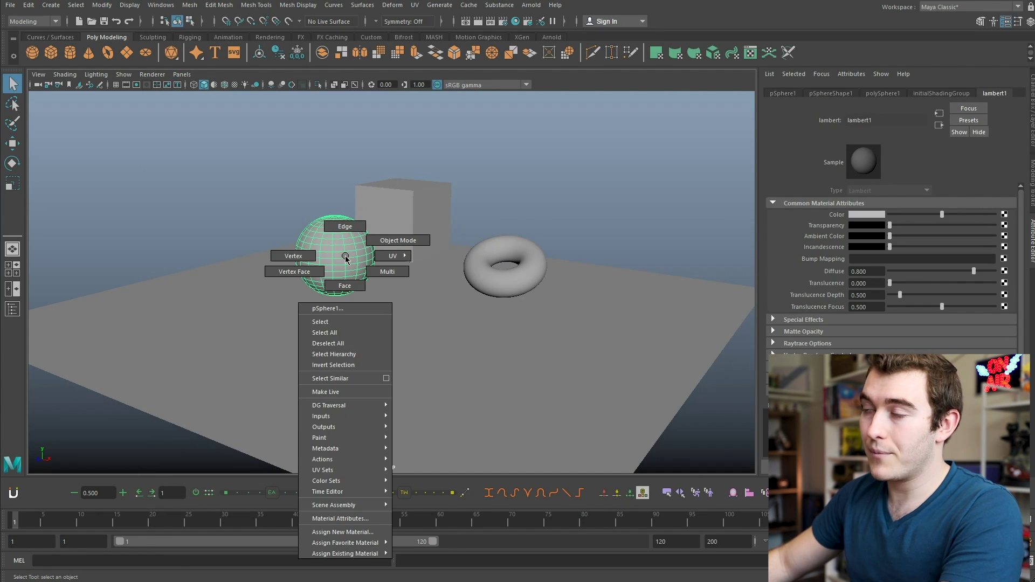
pyautogui.click(352, 534)
pyautogui.moveTo(635, 113); pyautogui.dragTo(616, 91)
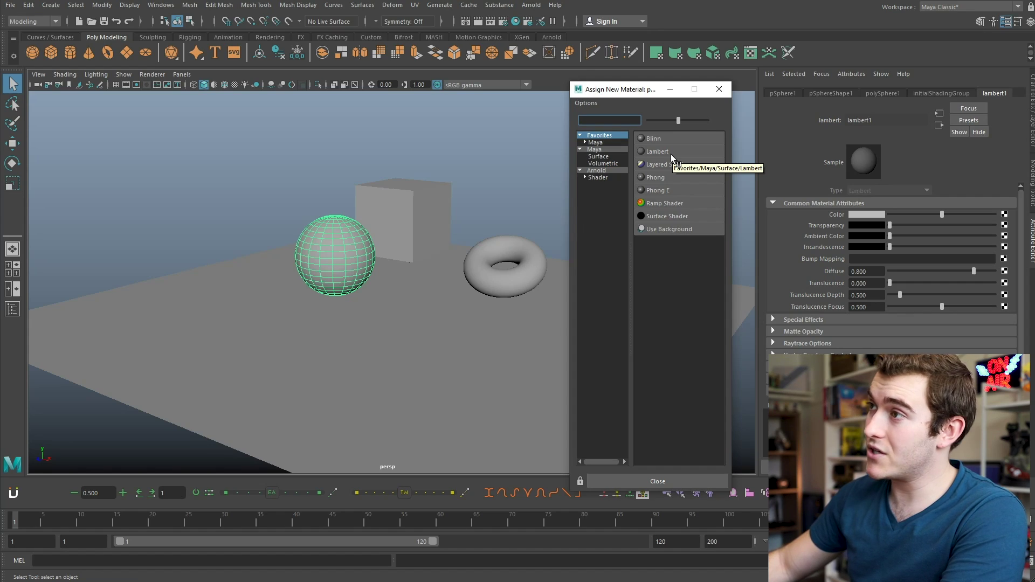
pyautogui.click(658, 141)
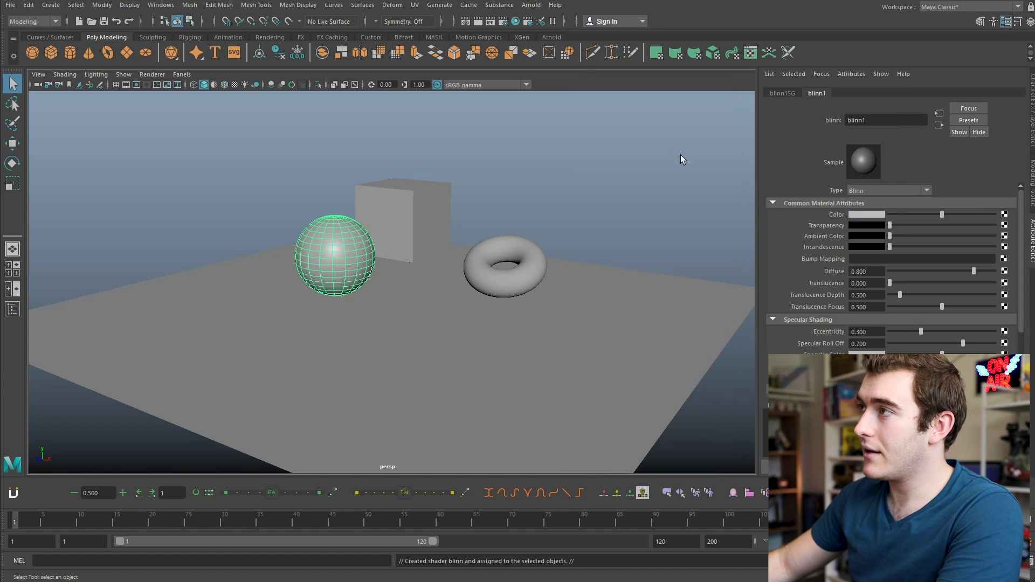
# - Rename the sphere's Blinn material as shiny
pyautogui.moveTo(872, 119); pyautogui.dragTo(831, 121)
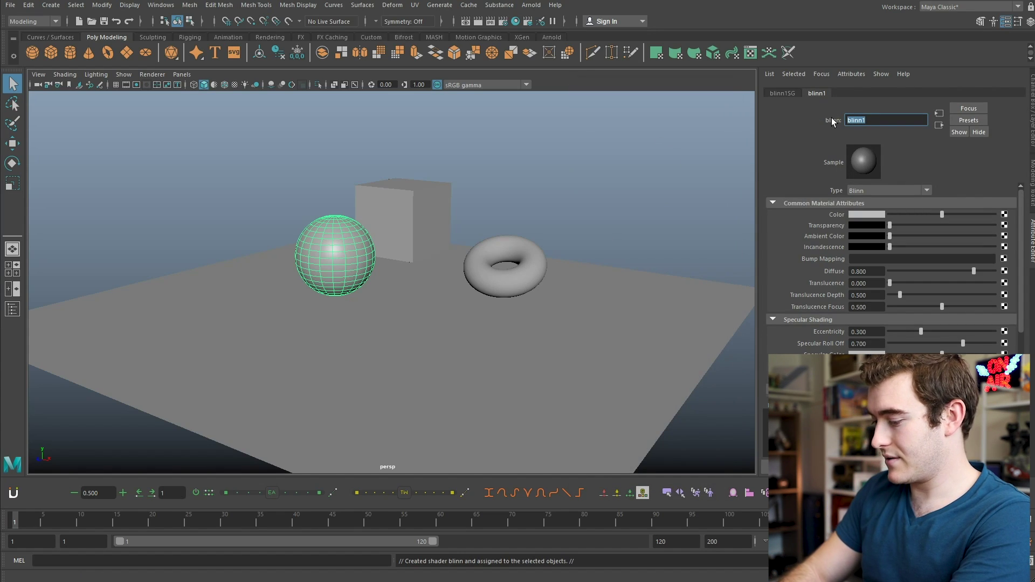
pyautogui.write('shiny')
pyautogui.press('Return')
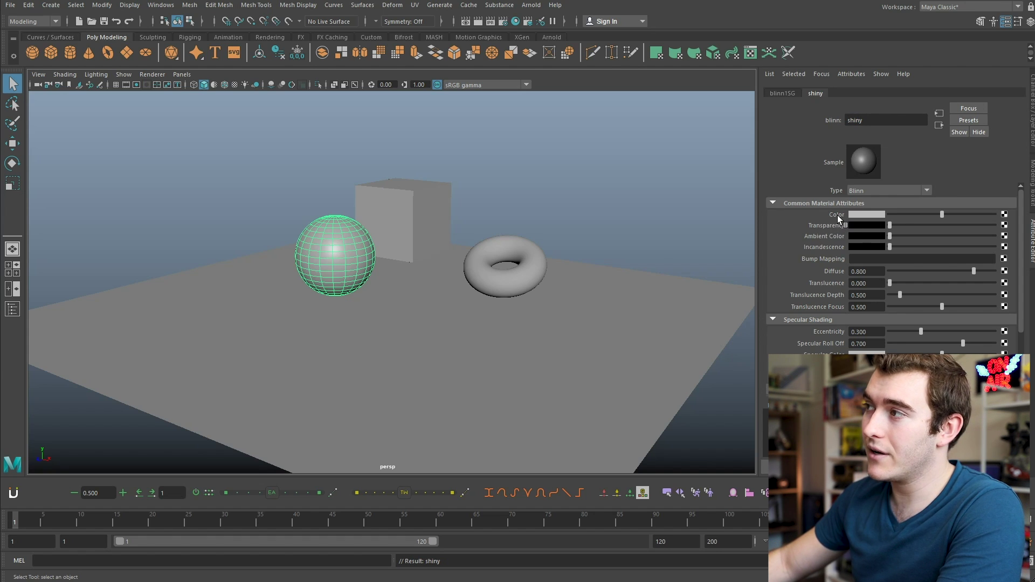
# - Set the shiny material's color to pure red at full brightness, leaving it fully opaque
pyautogui.moveTo(944, 215)
pyautogui.mouseDown()
pyautogui.moveTo(895, 218)
pyautogui.moveTo(972, 223)
pyautogui.moveTo(936, 221)
pyautogui.mouseUp()
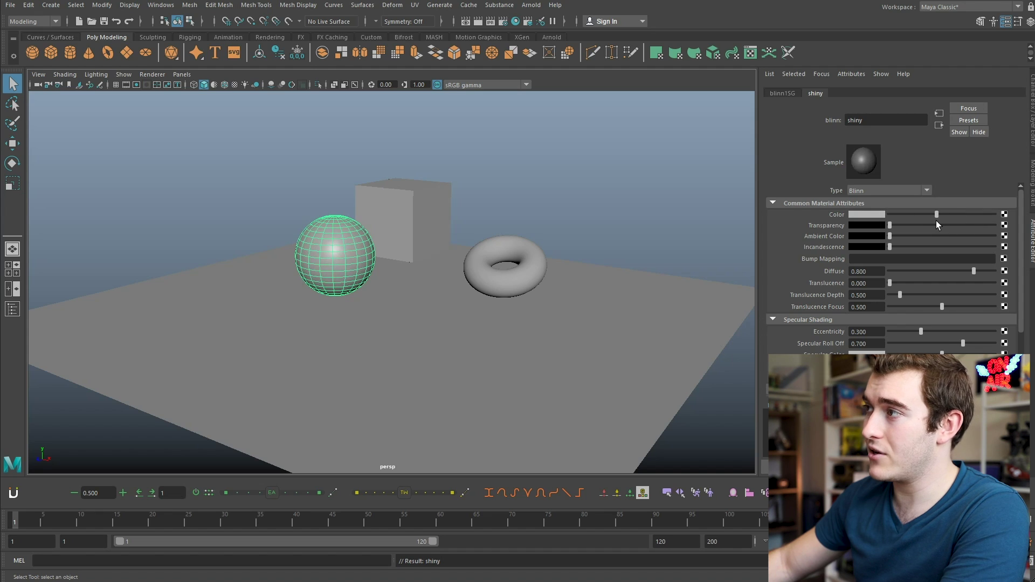
pyautogui.click(871, 216)
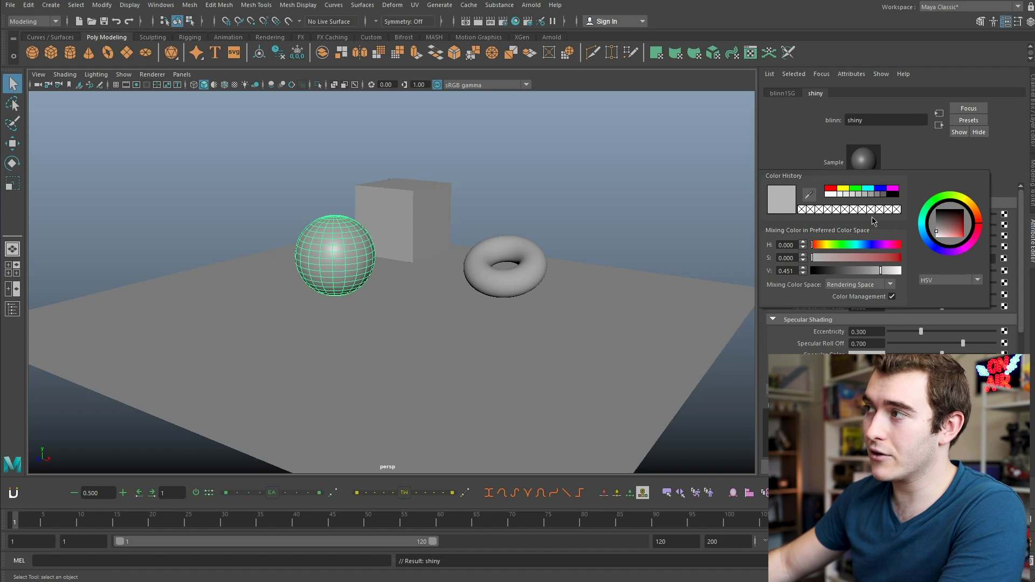
pyautogui.click(879, 187)
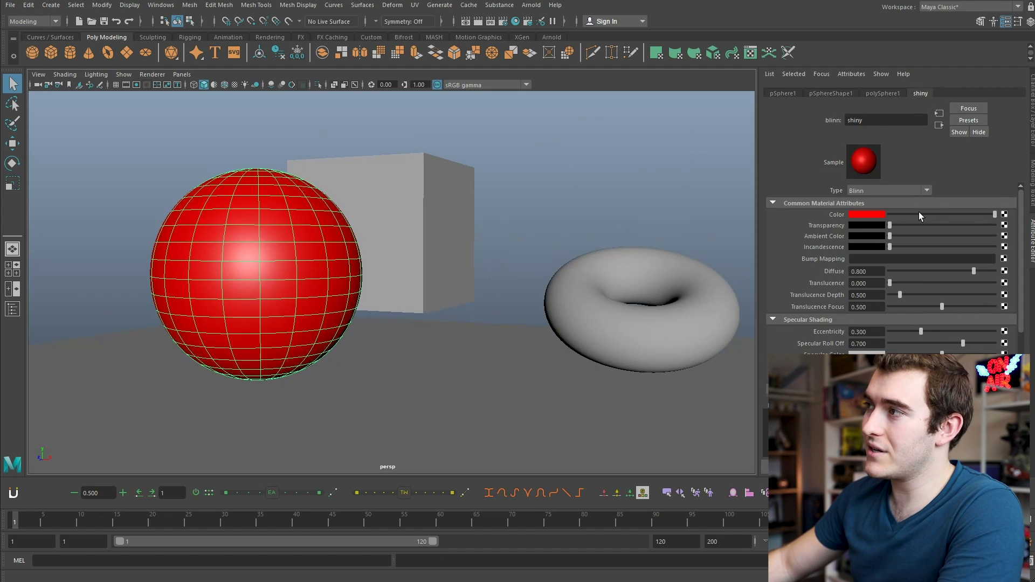
pyautogui.moveTo(977, 211); pyautogui.dragTo(997, 214)
pyautogui.moveTo(893, 224)
pyautogui.mouseDown()
pyautogui.moveTo(953, 222)
pyautogui.moveTo(890, 225)
pyautogui.mouseUp()
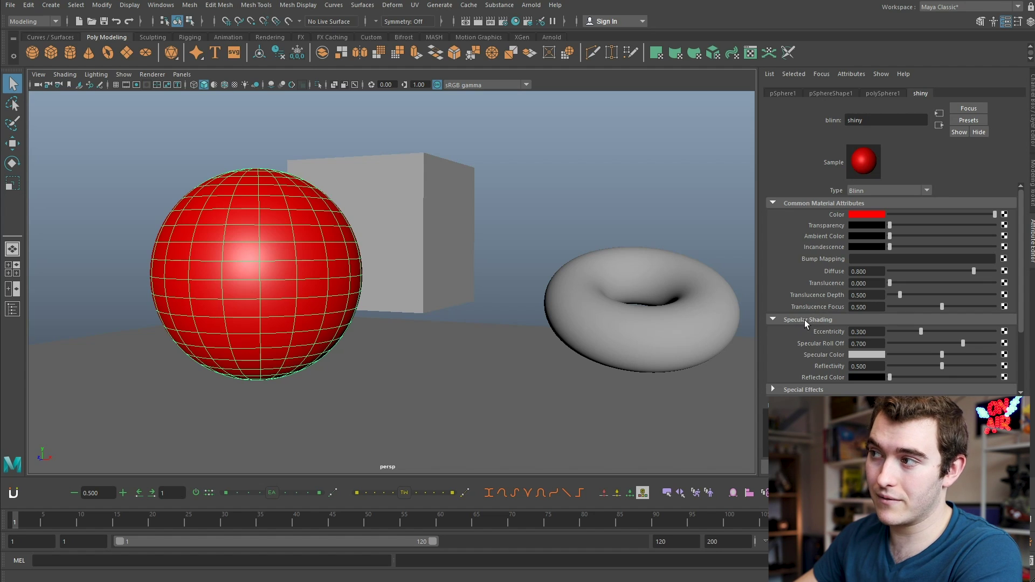
# - Set the shiny material's eccentricity to 0.264, specular roll off to 1.000, specular color to white and reflectivity to 0.777, and inspect the highlight
pyautogui.moveTo(921, 331); pyautogui.dragTo(1008, 353)
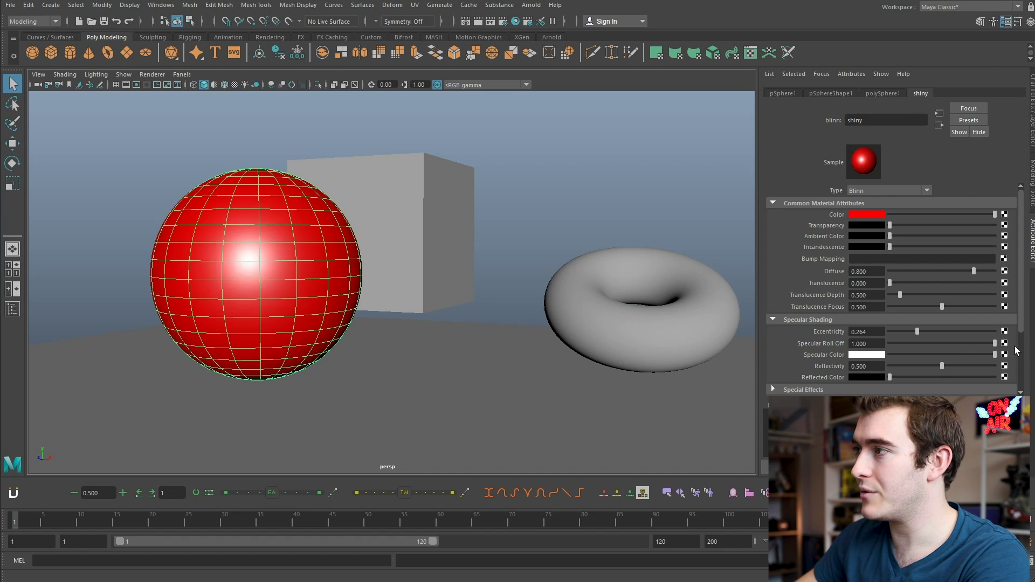
pyautogui.moveTo(941, 366); pyautogui.dragTo(969, 365)
pyautogui.keyDown('alt'); pyautogui.moveTo(410, 275); pyautogui.dragTo(440, 274); pyautogui.keyUp('alt')
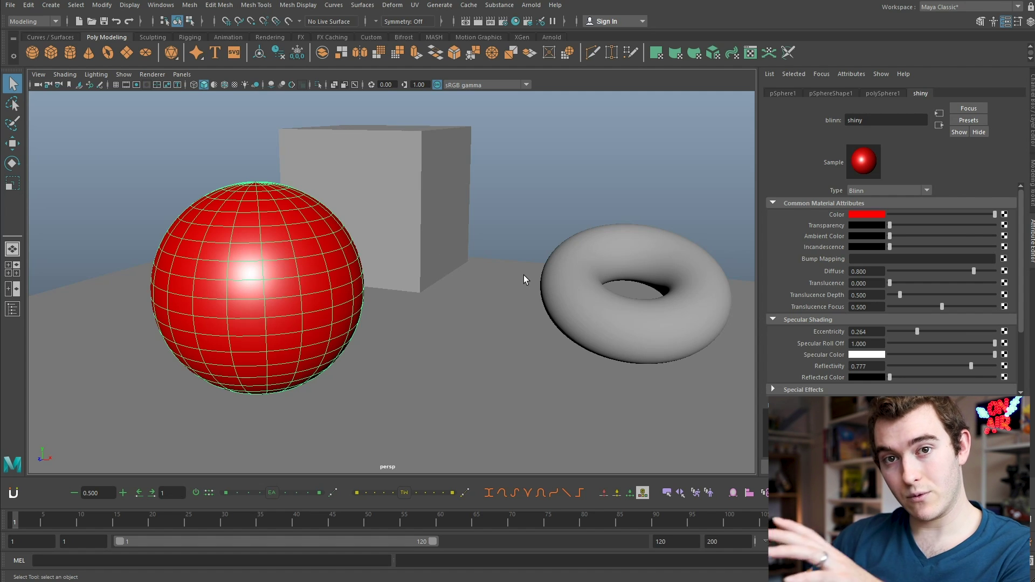
pyautogui.keyDown('alt'); pyautogui.moveTo(526, 272); pyautogui.dragTo(472, 266); pyautogui.keyUp('alt')
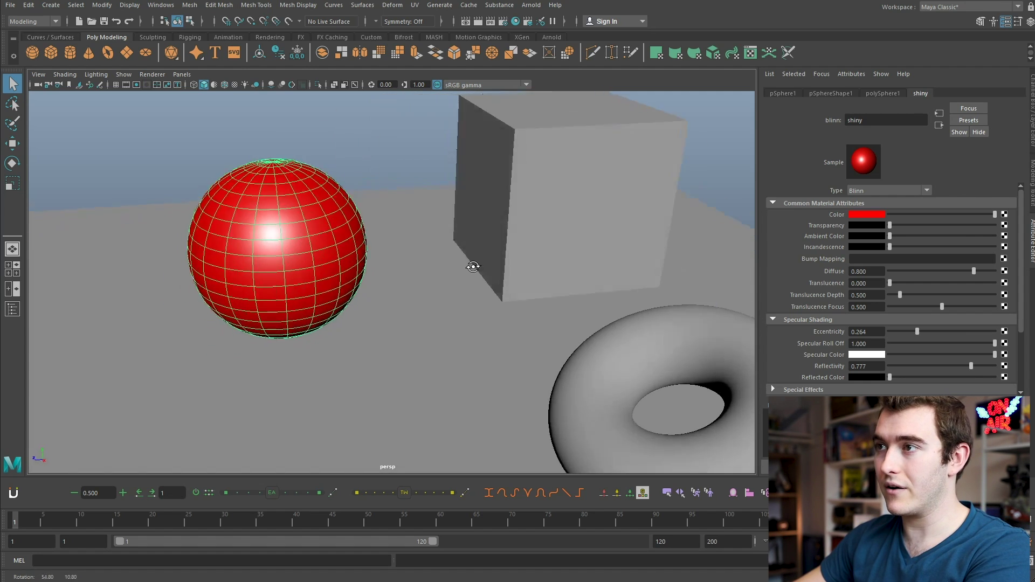
pyautogui.press('f')
pyautogui.keyDown('alt'); pyautogui.moveTo(441, 235); pyautogui.dragTo(558, 222); pyautogui.keyUp('alt')
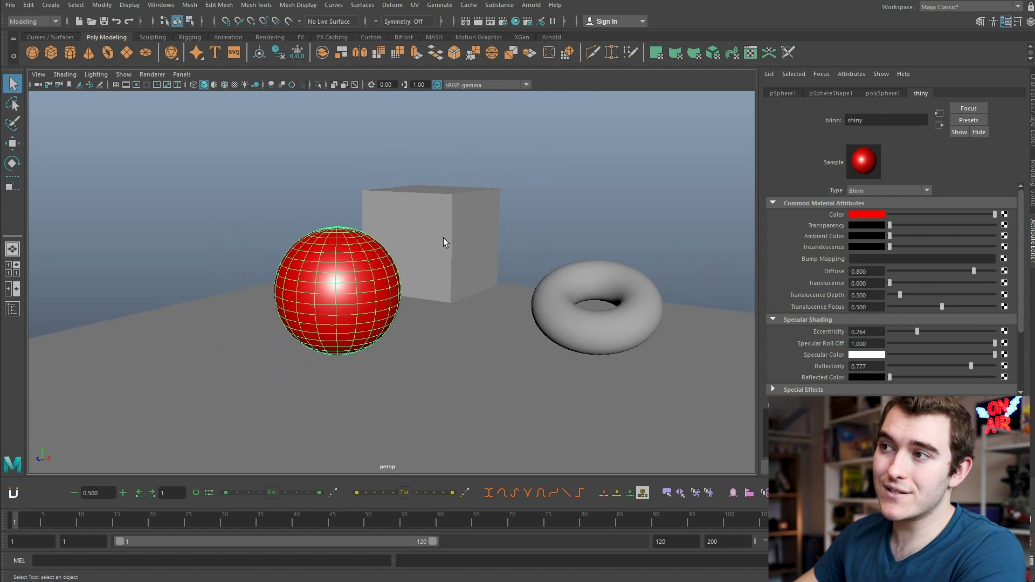
# - Assign a new Lambert material to the cube and set its color to cyan
pyautogui.click(455, 236)
pyautogui.rightClick(462, 247)
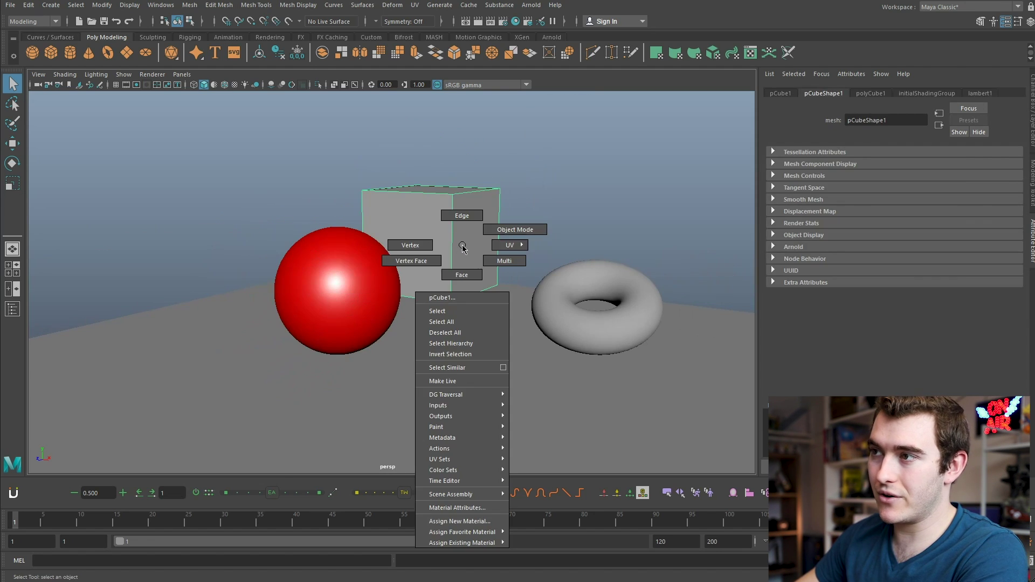
pyautogui.click(460, 521)
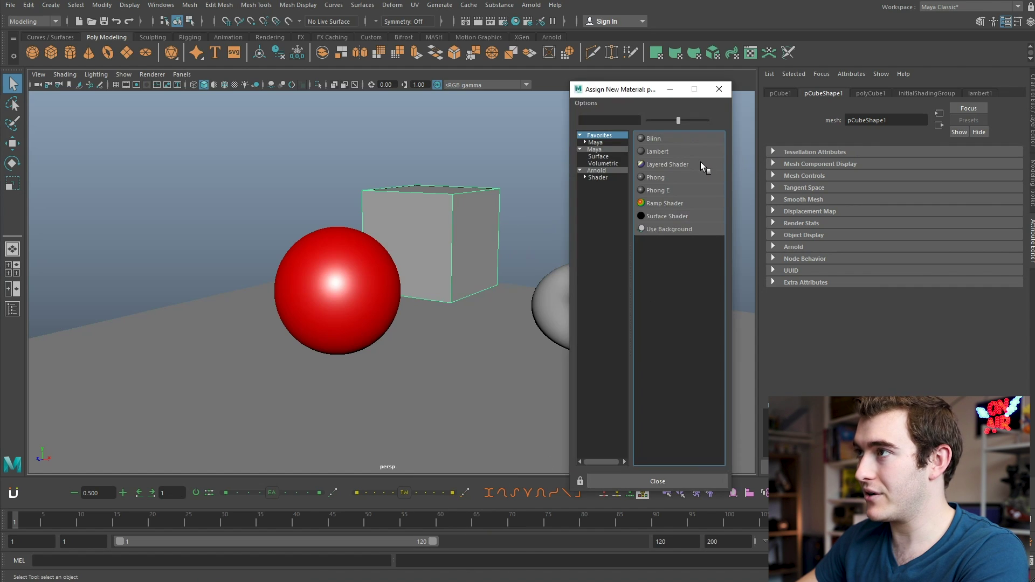
pyautogui.click(666, 152)
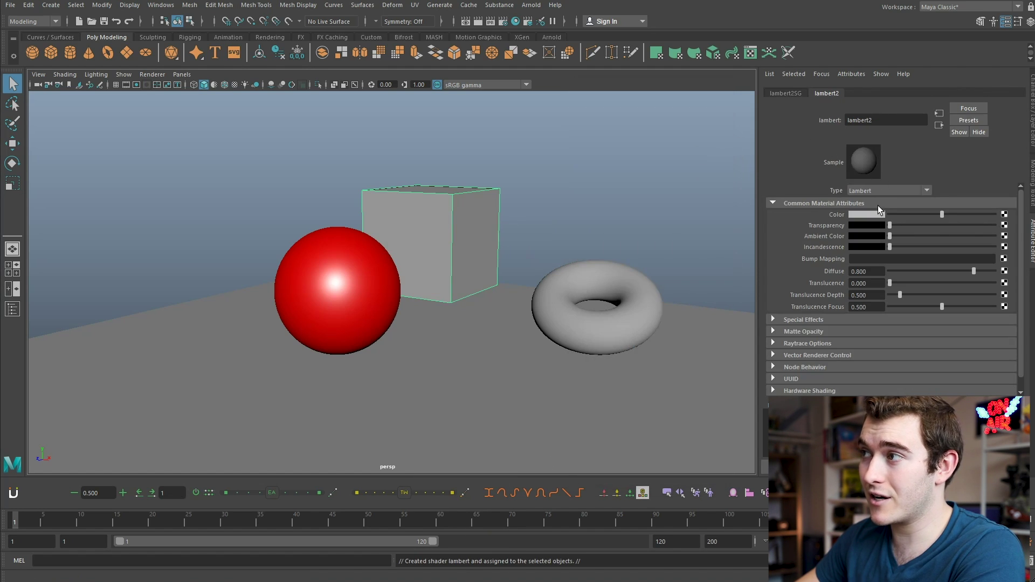
pyautogui.click(861, 215)
pyautogui.click(858, 187)
# - Assign the existing shiny material to the torus
pyautogui.keyDown('alt'); pyautogui.moveTo(544, 269); pyautogui.dragTo(543, 231); pyautogui.keyUp('alt')
pyautogui.click(542, 231)
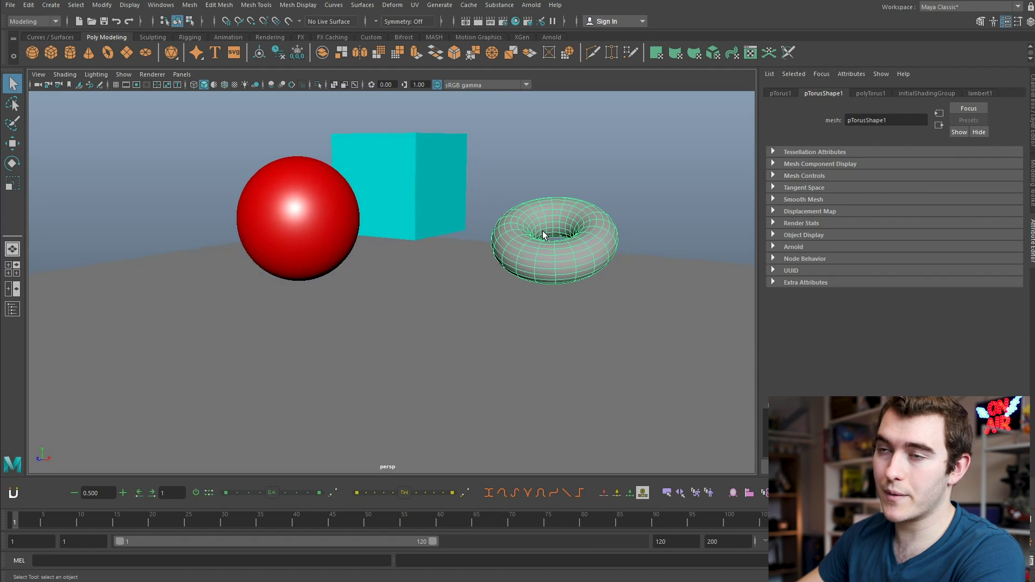
pyautogui.rightClick(555, 205)
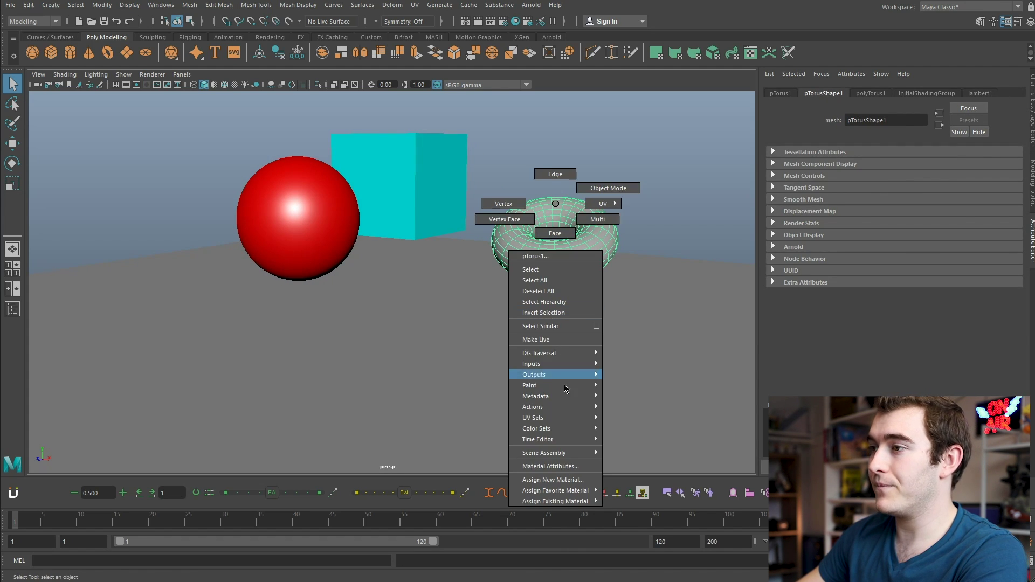
pyautogui.moveTo(555, 502)
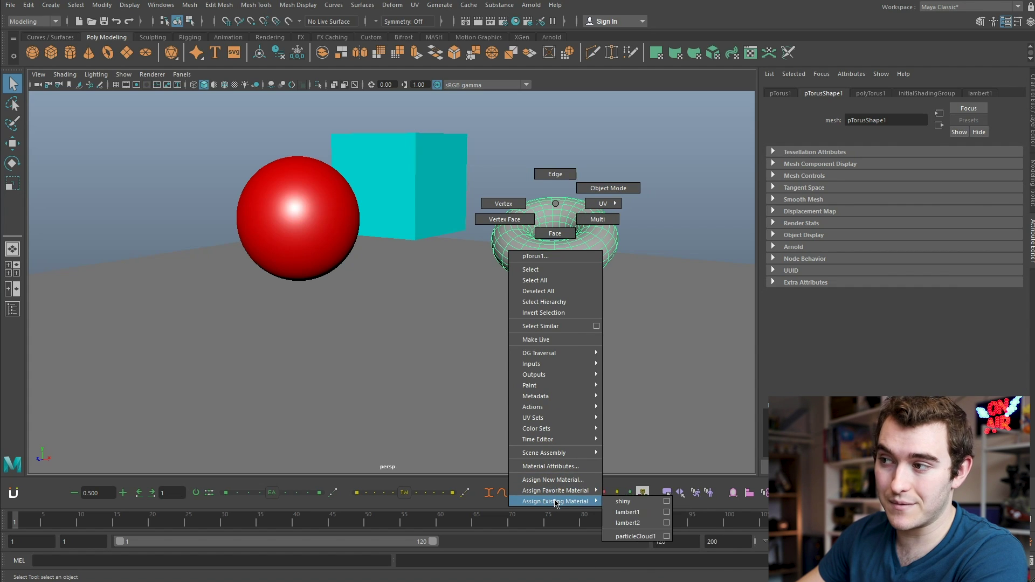
pyautogui.click(634, 502)
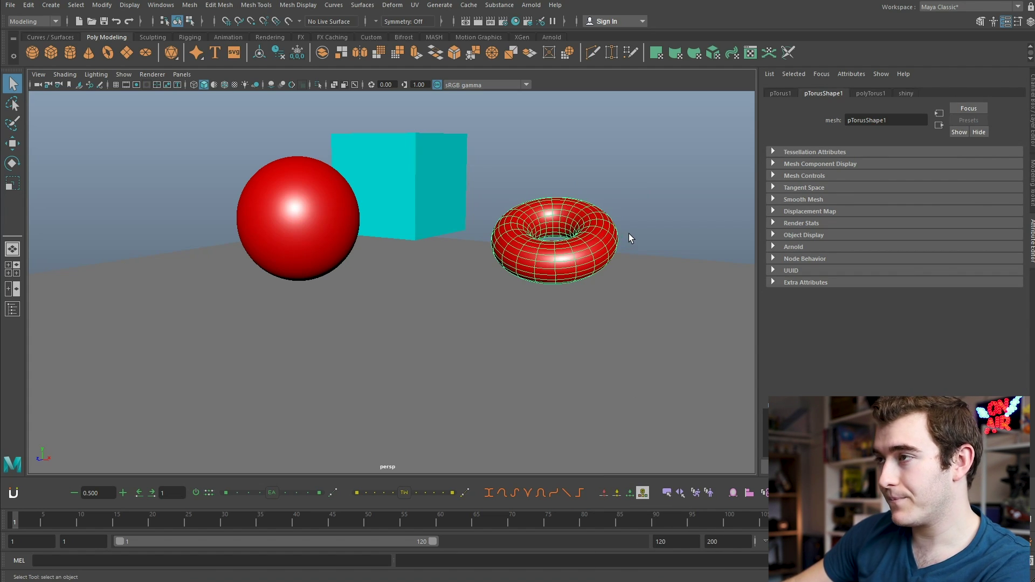
# - Assign a new Lambert material to the torus and set its color to a magenta pink
pyautogui.keyDown('alt'); pyautogui.moveTo(613, 241); pyautogui.dragTo(573, 246); pyautogui.keyUp('alt')
pyautogui.moveTo(606, 252); pyautogui.dragTo(604, 502, button='right')
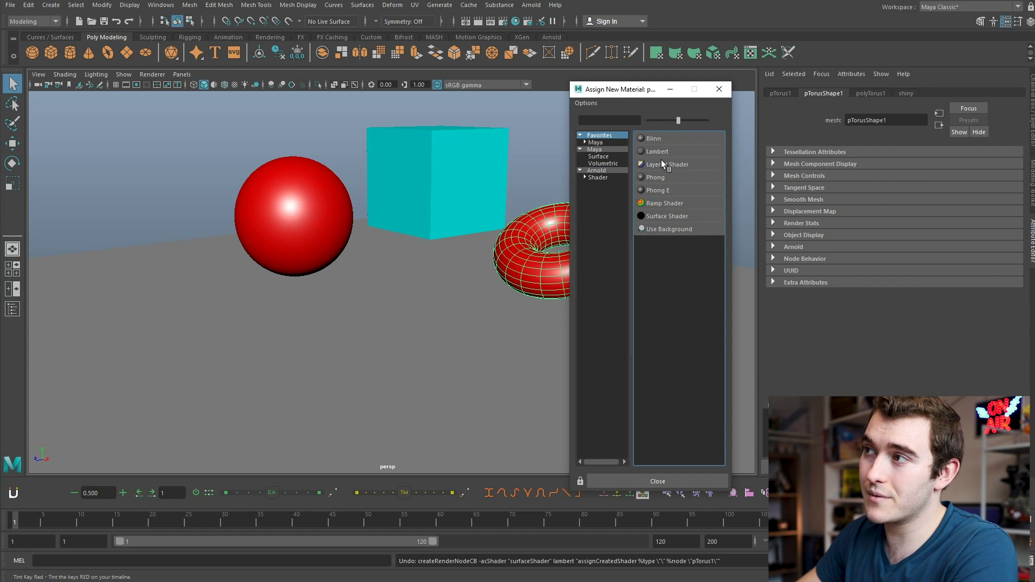
pyautogui.click(674, 151)
pyautogui.click(866, 214)
pyautogui.click(947, 218)
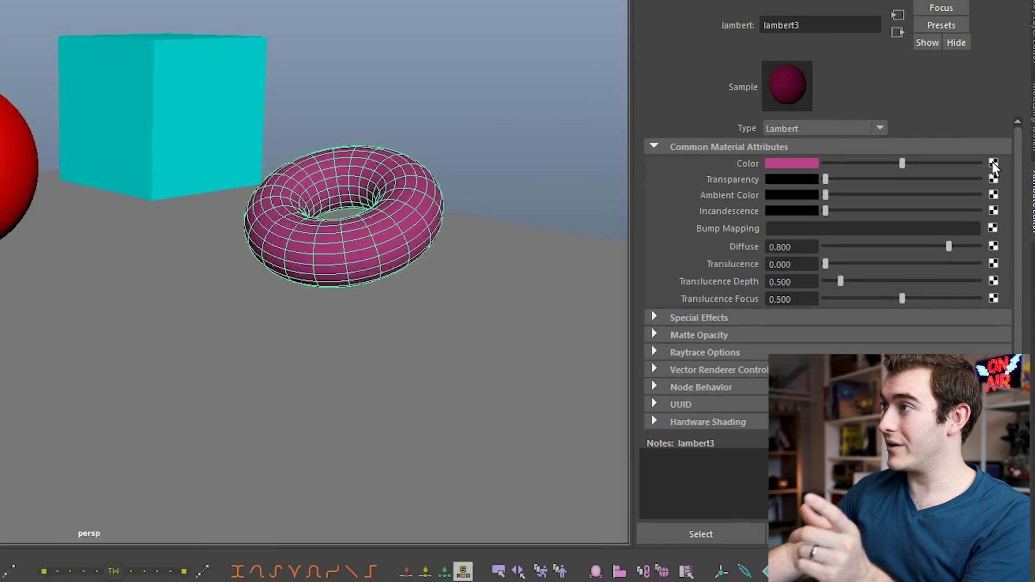
# - Map a Checker texture to the color of the torus's Lambert material
pyautogui.click(979, 98)
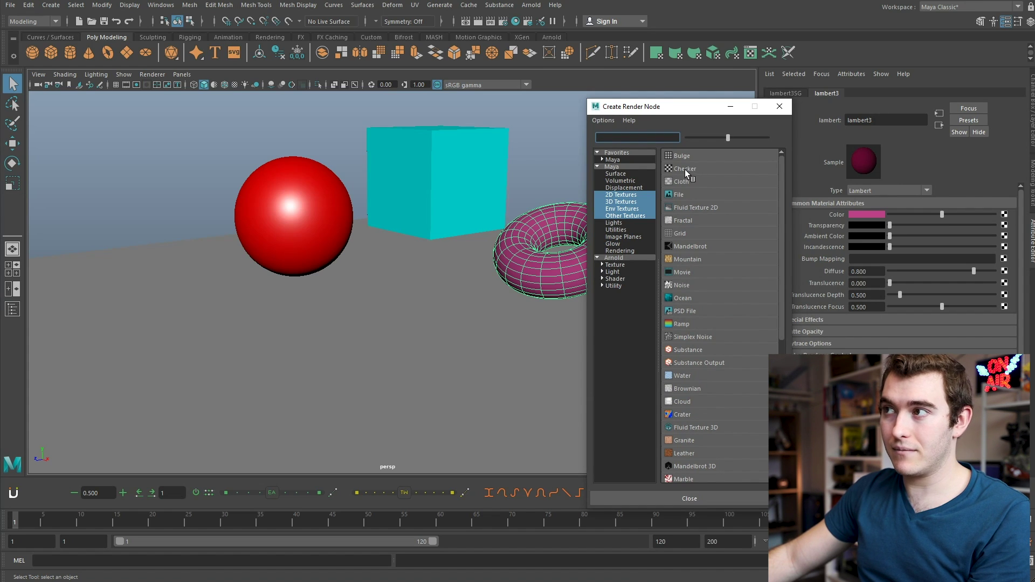
pyautogui.click(685, 169)
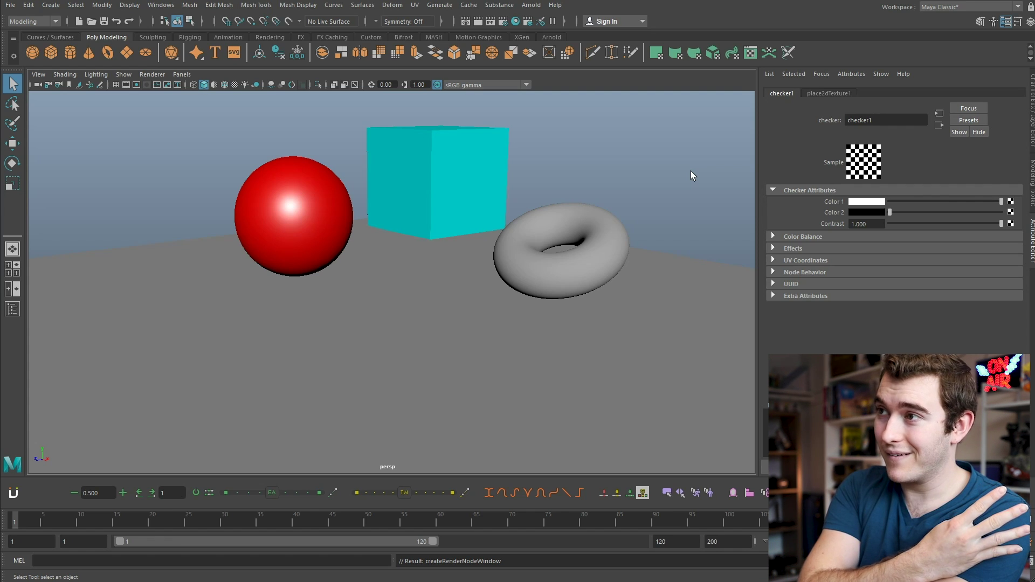
# - Compare the plain shaded and textured viewport displays, leave texture maps on, and view the torus up close
pyautogui.press('4')
pyautogui.press('5')
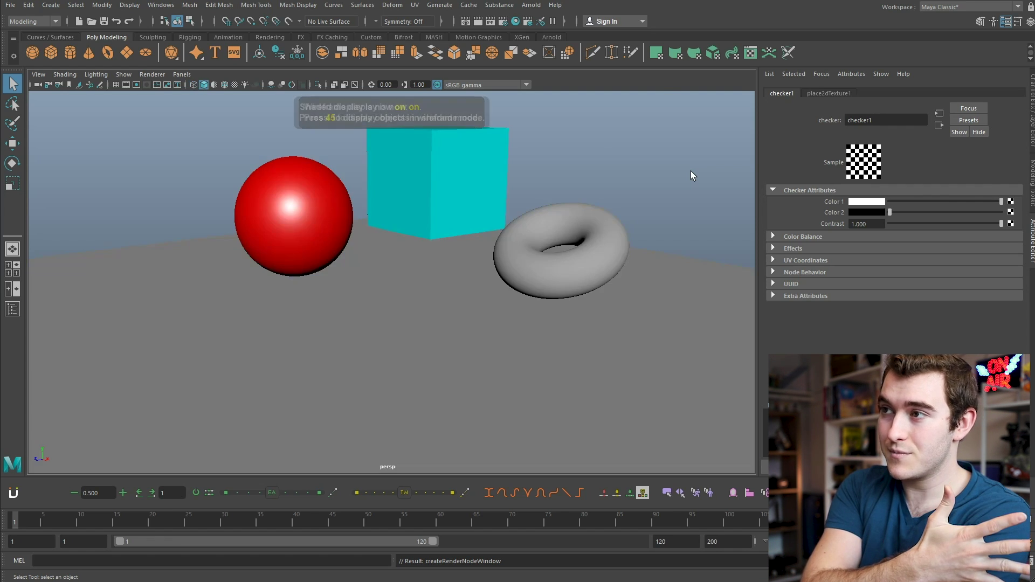
pyautogui.press('6')
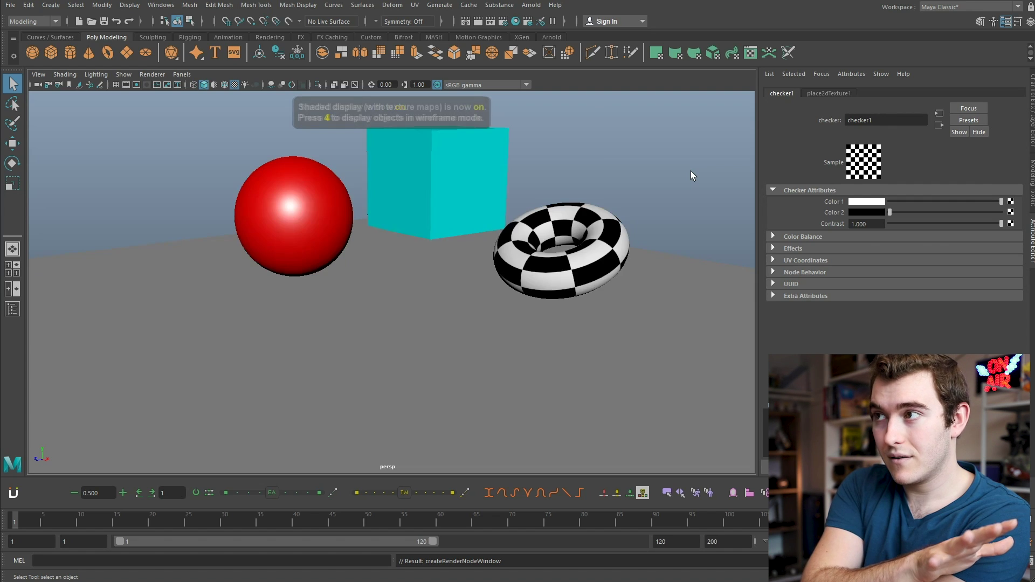
pyautogui.press('5')
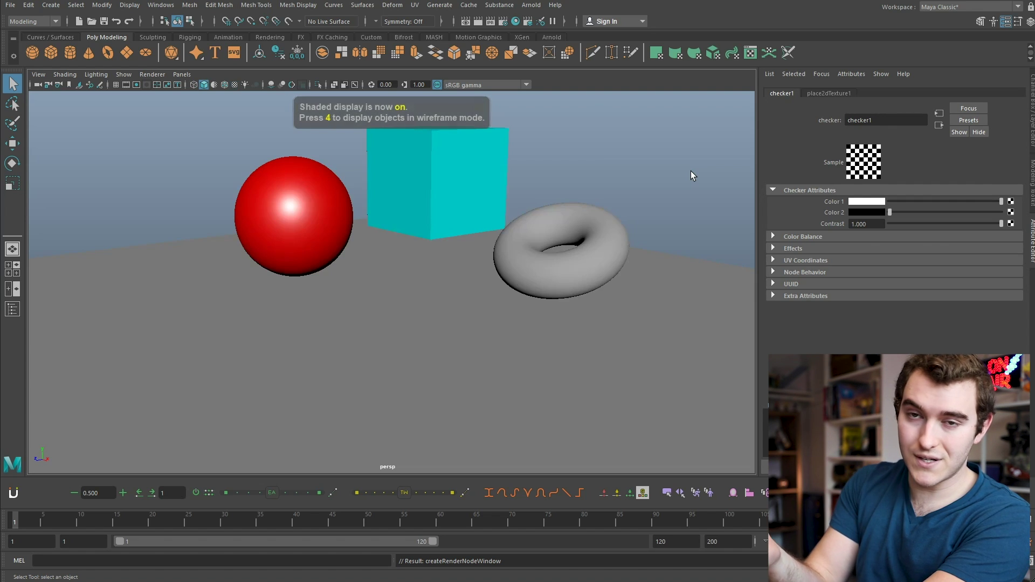
pyautogui.press('6')
pyautogui.press('5')
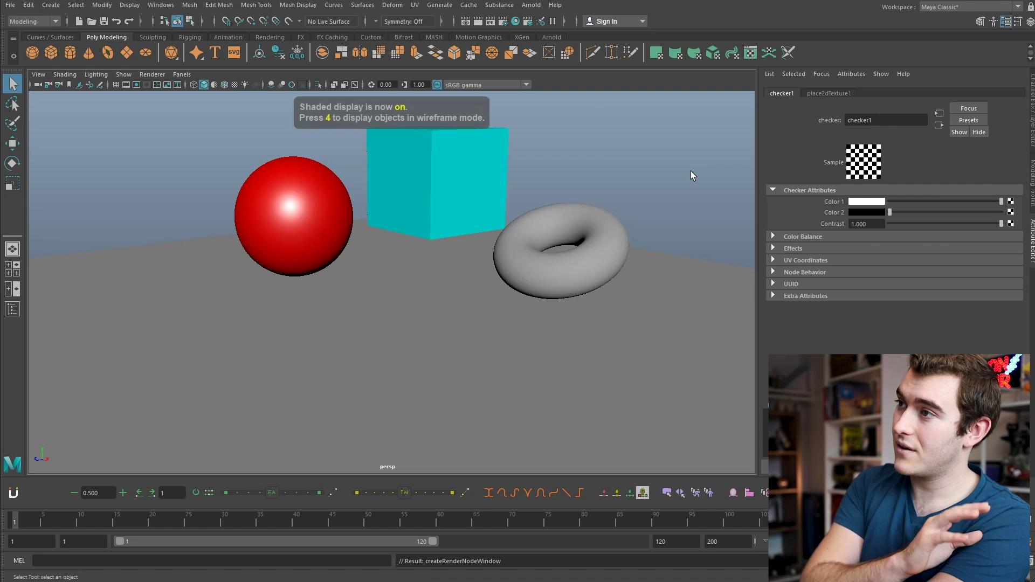
pyautogui.press('6')
pyautogui.press('5')
pyautogui.press('6')
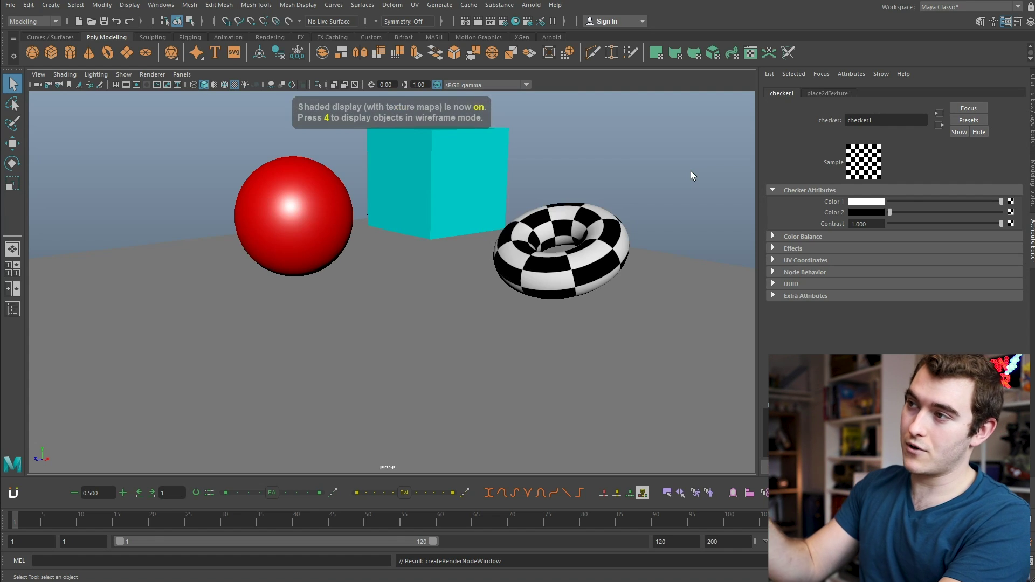
pyautogui.press('a')
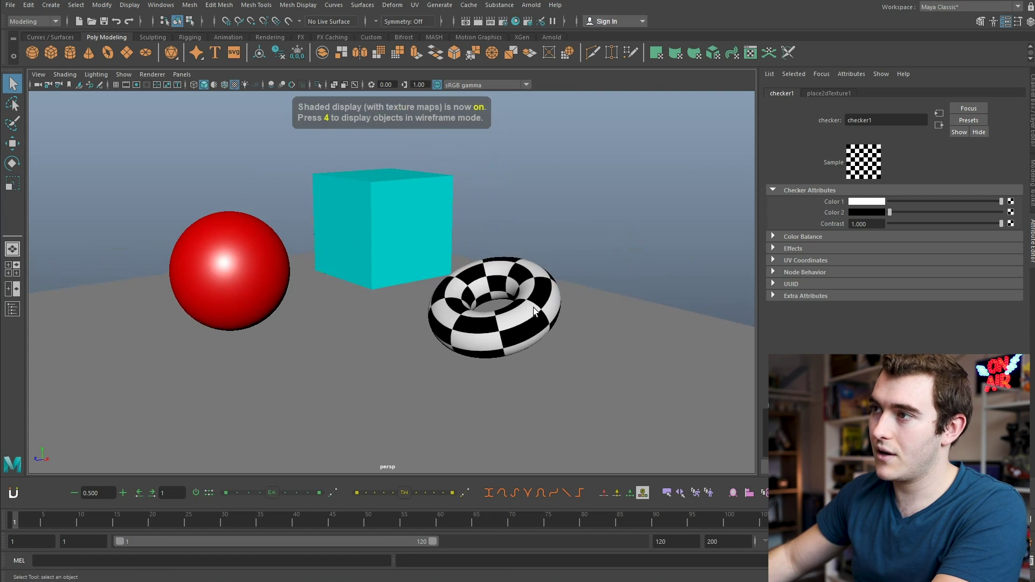
pyautogui.moveTo(897, 211)
pyautogui.mouseDown()
pyautogui.moveTo(951, 212)
pyautogui.moveTo(890, 212)
pyautogui.mouseUp()
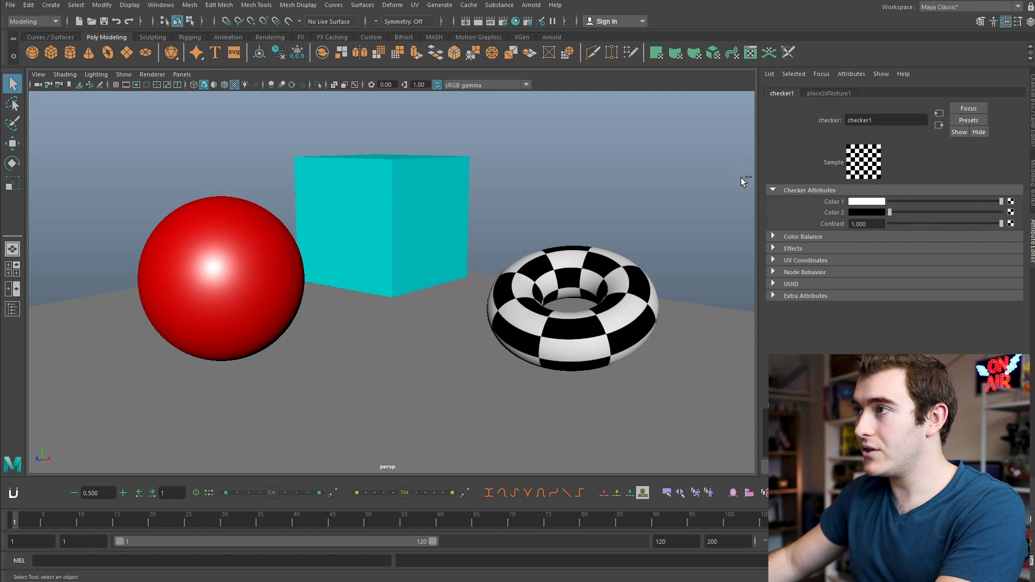
# - Undo the checker texture and map a Ramp texture to the torus material's color instead
pyautogui.hotkey('ctrl', 'z')
pyautogui.click(910, 93)
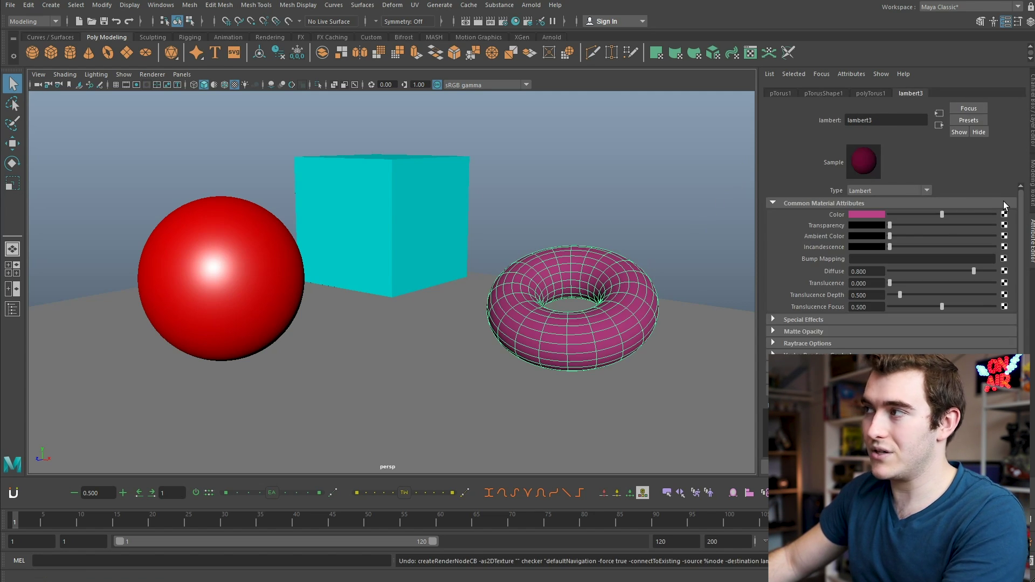
pyautogui.click(1004, 215)
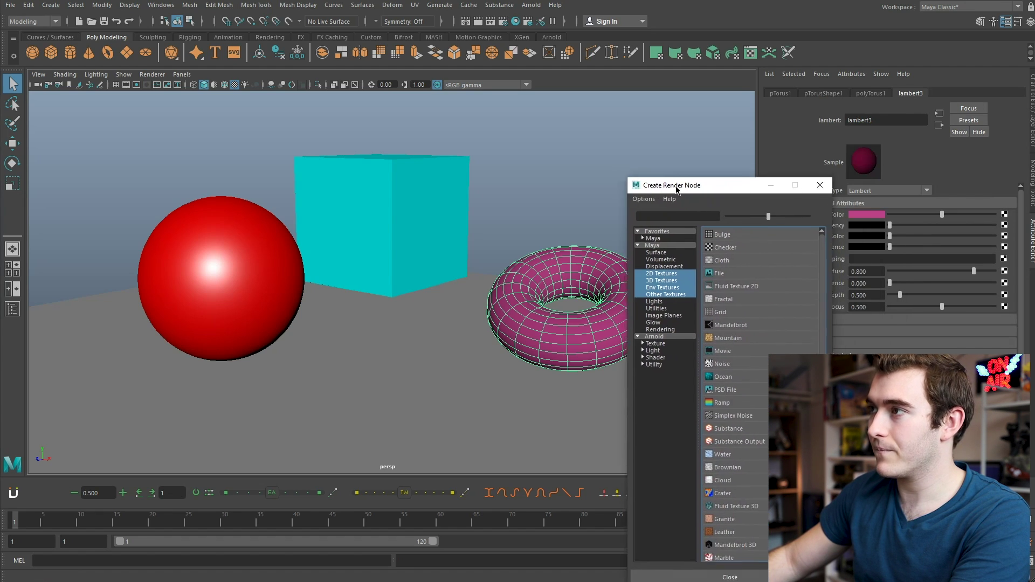
pyautogui.click(707, 332)
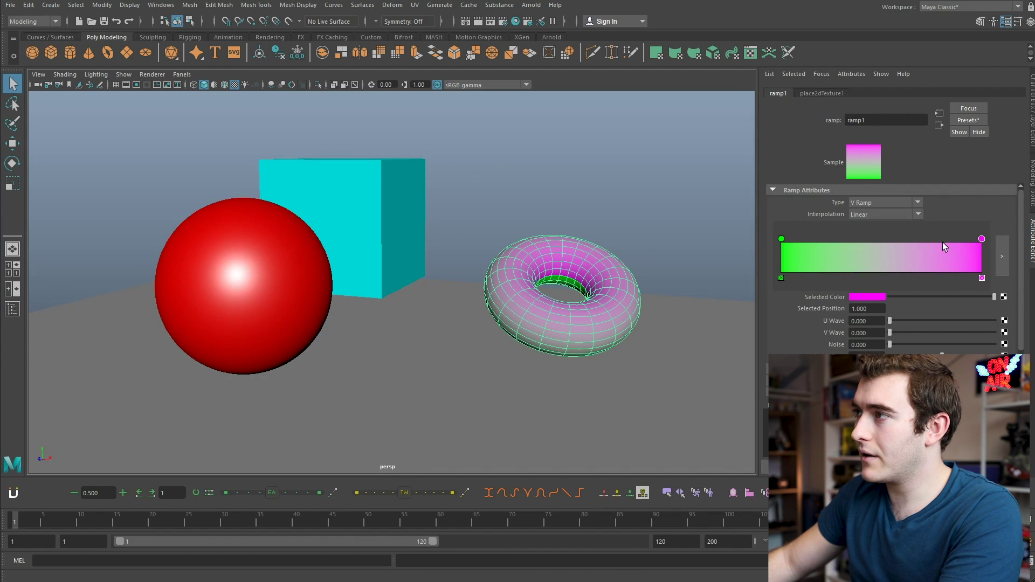
# - Add a color stop at position 0.512 on the ramp and make it red
pyautogui.click(884, 247)
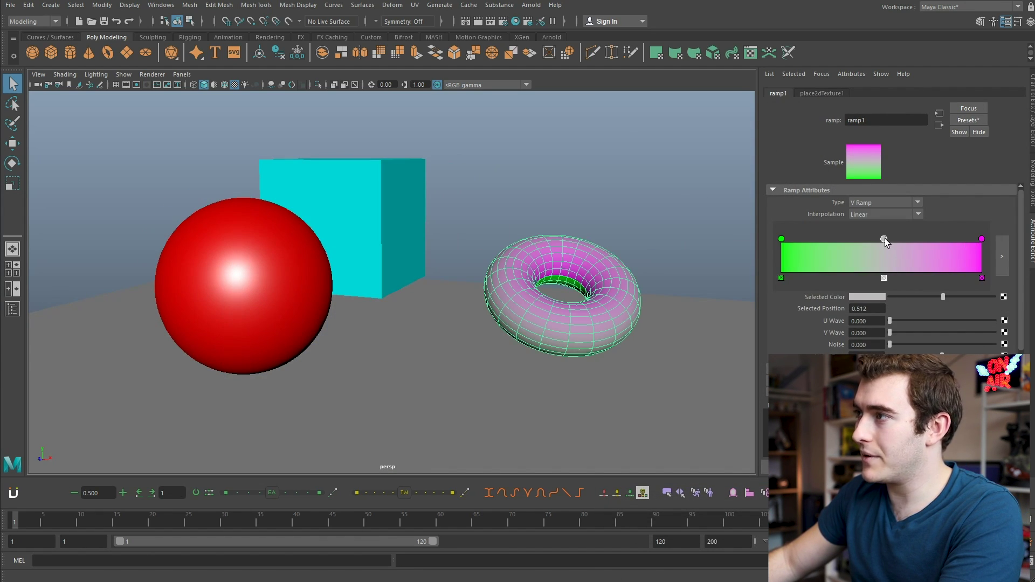
pyautogui.click(868, 297)
pyautogui.click(833, 290)
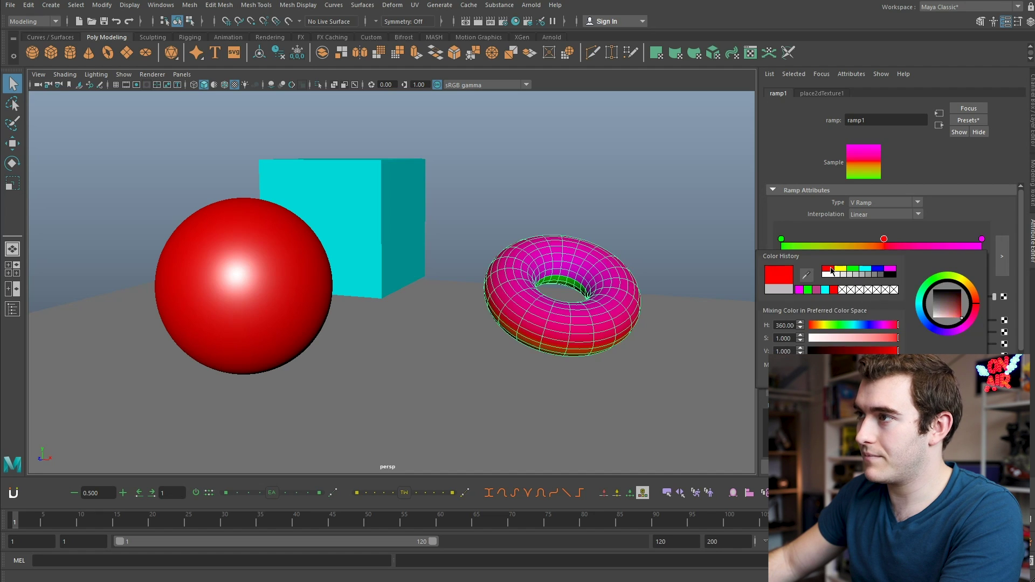
# - Deselect the torus and examine the ramp colors on its surface from several angles and distances
pyautogui.keyDown('alt'); pyautogui.moveTo(608, 289); pyautogui.dragTo(566, 286); pyautogui.keyUp('alt')
pyautogui.press('e')
pyautogui.press('q')
pyautogui.click(561, 312)
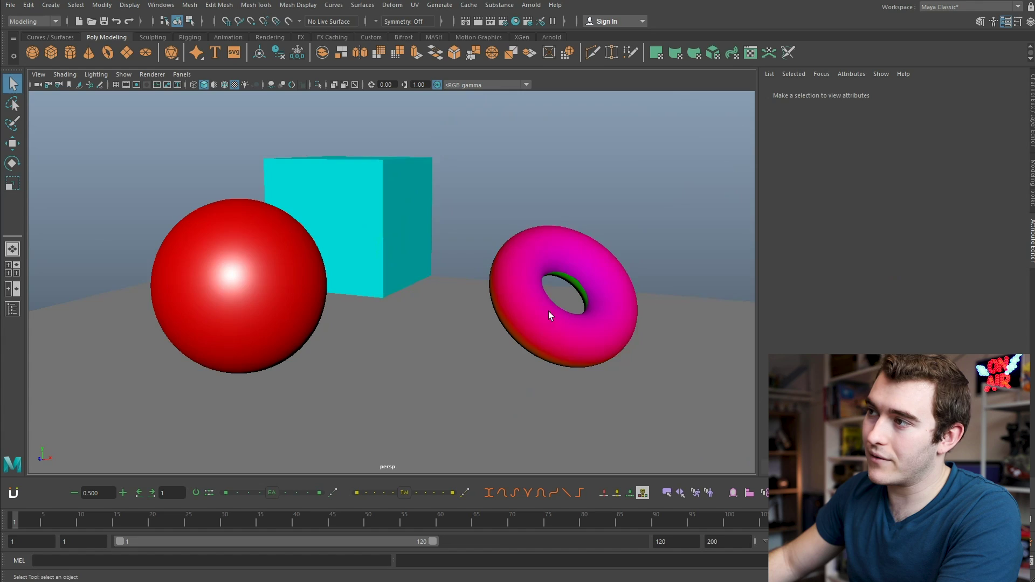
pyautogui.scroll(3, 561, 312)
pyautogui.keyDown('alt'); pyautogui.moveTo(647, 311); pyautogui.dragTo(455, 311, button='middle'); pyautogui.keyUp('alt')
pyautogui.keyDown('alt'); pyautogui.moveTo(455, 310); pyautogui.dragTo(804, 282, button='right'); pyautogui.keyUp('alt')
pyautogui.keyDown('alt'); pyautogui.moveTo(803, 282); pyautogui.dragTo(610, 380); pyautogui.keyUp('alt')
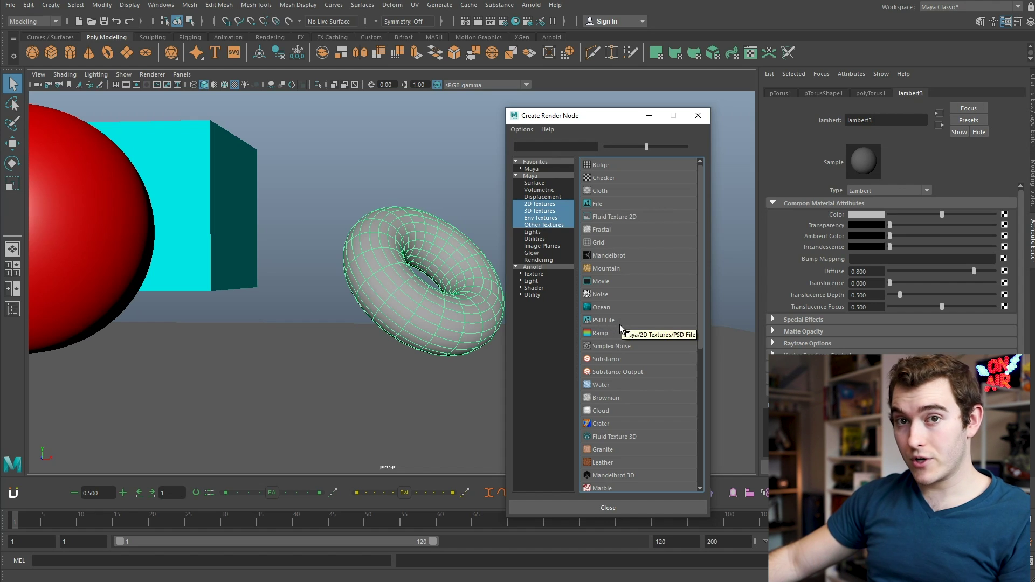
# - Map a File texture with the underwater 360 PNG image to the torus material's color and inspect it around the torus
pyautogui.click(601, 205)
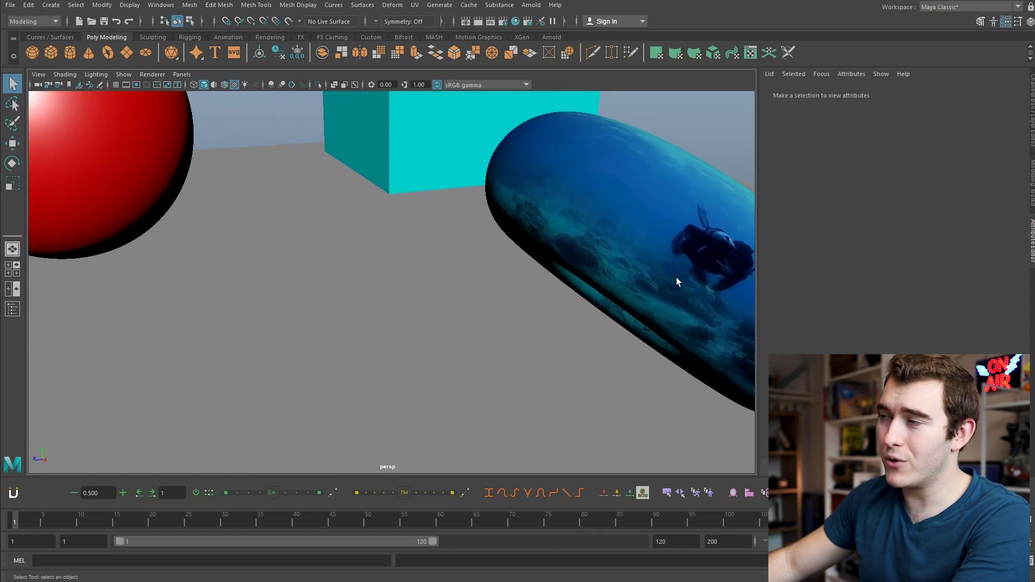
pyautogui.keyDown('alt'); pyautogui.moveTo(678, 282); pyautogui.dragTo(450, 278); pyautogui.keyUp('alt')
pyautogui.click(286, 291)
pyautogui.keyDown('alt'); pyautogui.moveTo(451, 279); pyautogui.dragTo(380, 286, button='right'); pyautogui.keyUp('alt')
pyautogui.keyDown('alt'); pyautogui.moveTo(431, 274); pyautogui.dragTo(517, 286); pyautogui.keyUp('alt')
pyautogui.keyDown('alt'); pyautogui.moveTo(517, 286); pyautogui.dragTo(368, 300, button='right'); pyautogui.keyUp('alt')
pyautogui.click(517, 275)
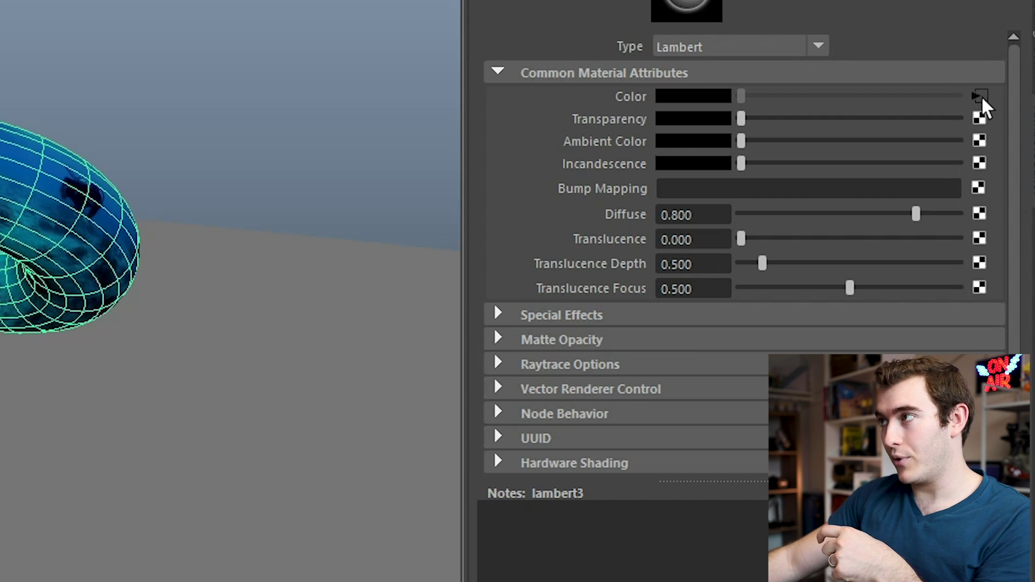
# - Check the file node feeding the torus material's color, and break that color connection
pyautogui.click(980, 98)
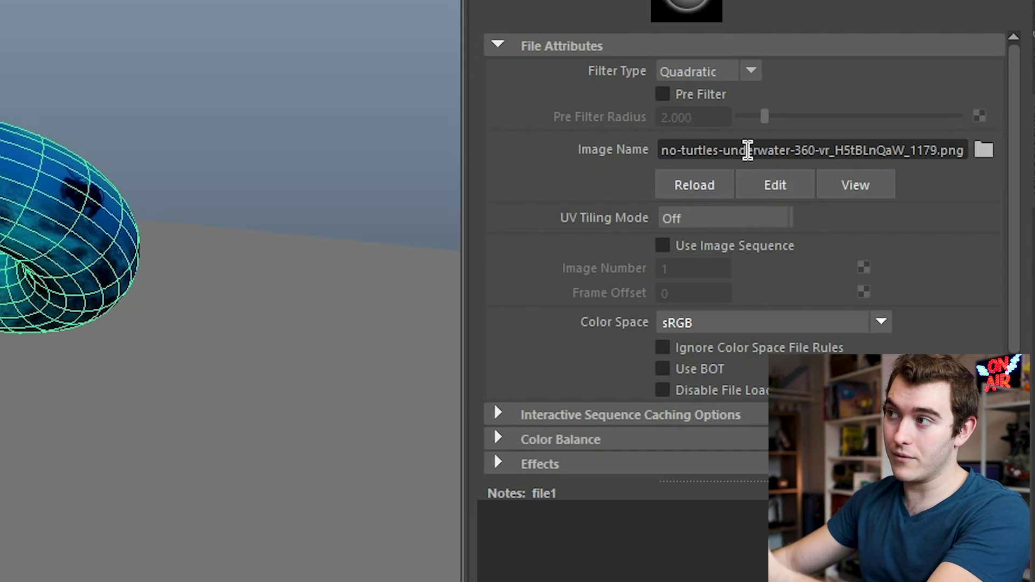
pyautogui.click(30, 231)
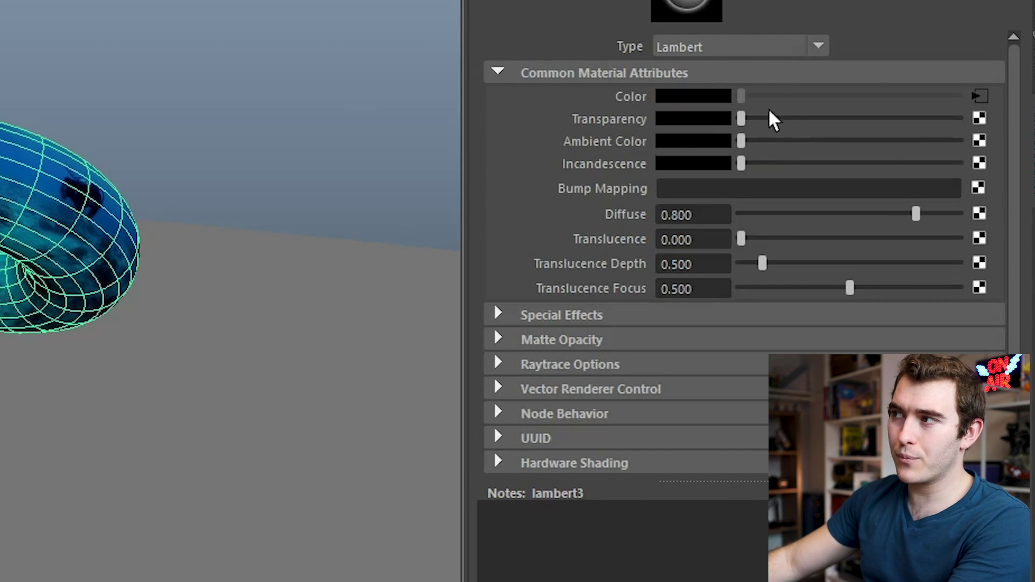
pyautogui.rightClick(627, 104)
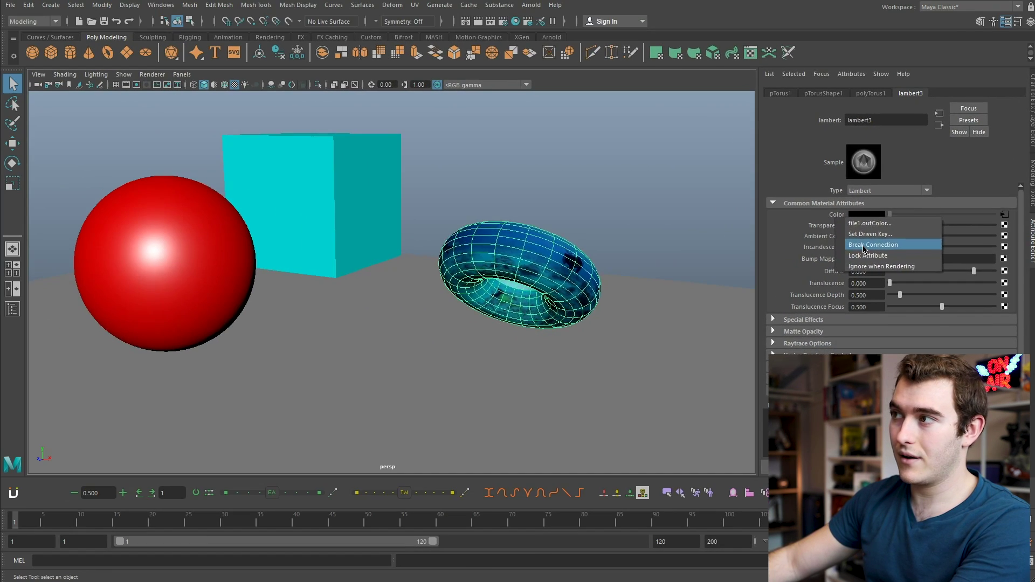
pyautogui.click(706, 159)
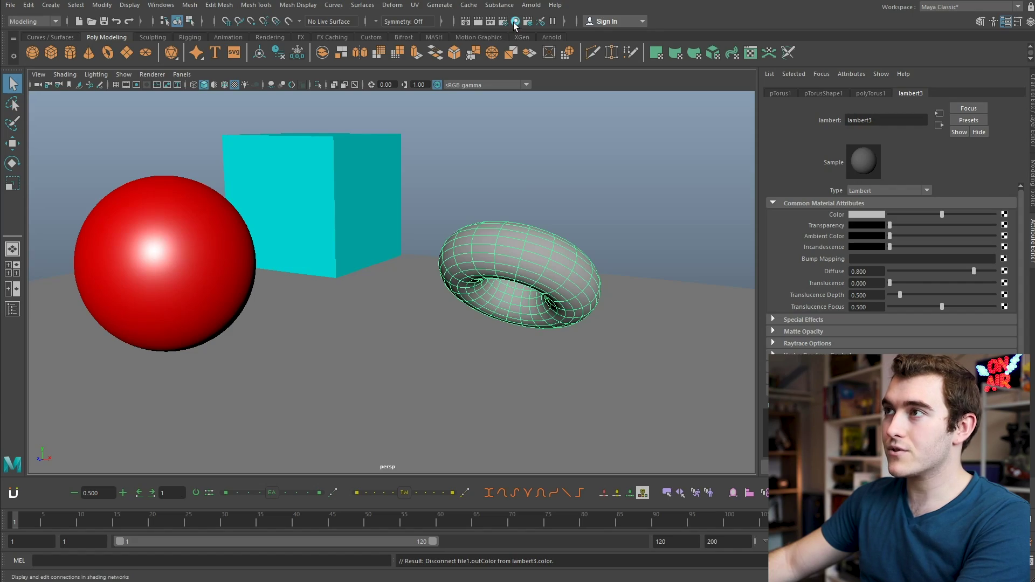
# - Open the Hypershade and select the shiny material to preview it on the shader ball
pyautogui.click(514, 22)
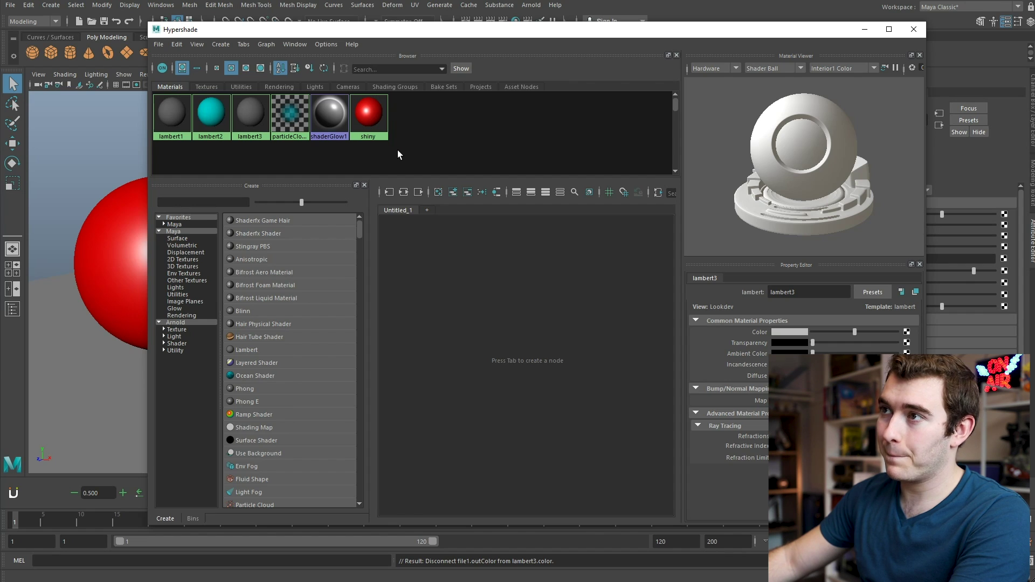
pyautogui.moveTo(365, 113); pyautogui.dragTo(389, 125)
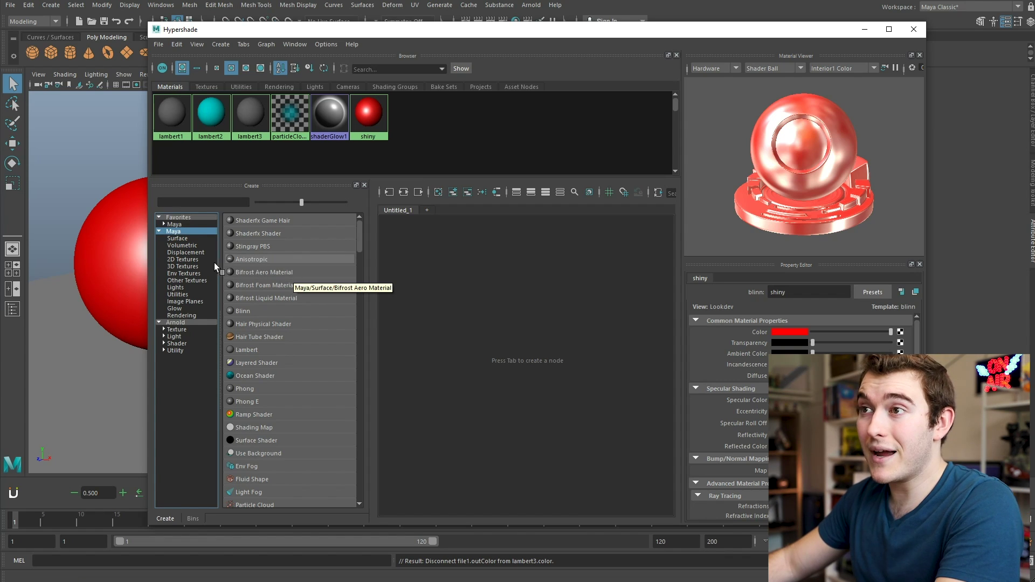
# - Create an Arnold aiStandardSurface material in the Hypershade and nudge its node slightly in the graph
pyautogui.click(182, 322)
pyautogui.click(177, 343)
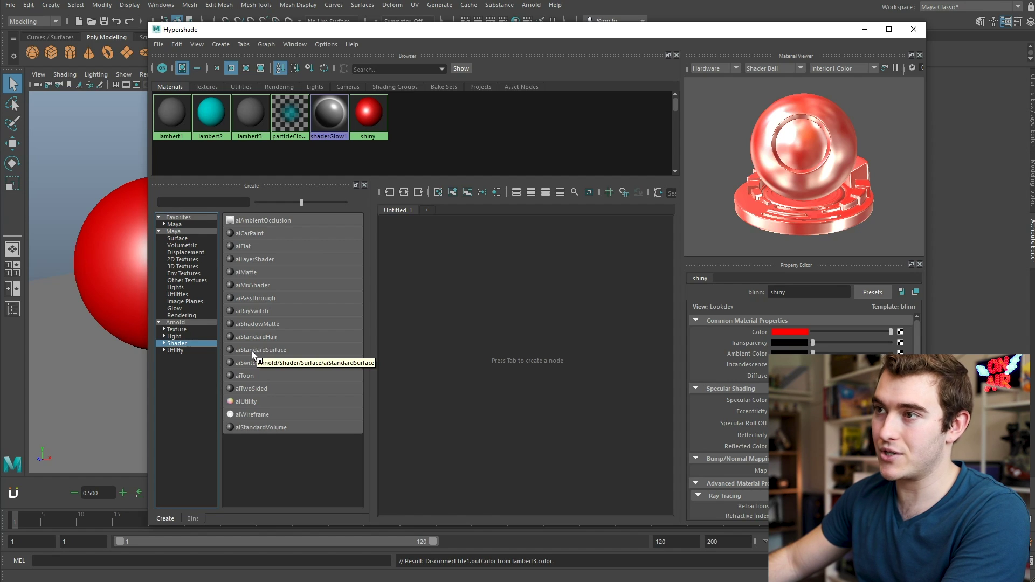
pyautogui.click(251, 351)
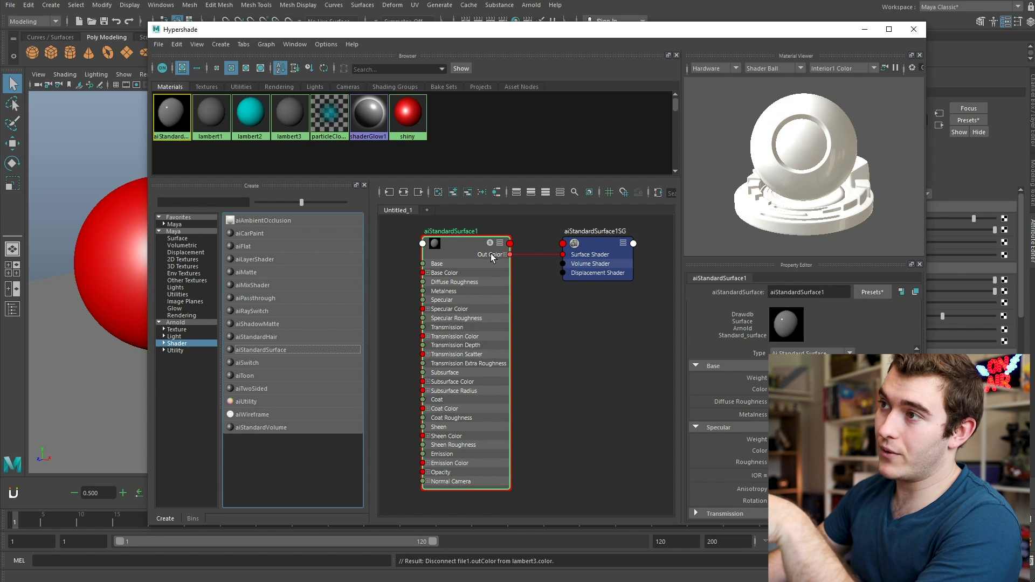
pyautogui.moveTo(444, 251); pyautogui.dragTo(448, 249)
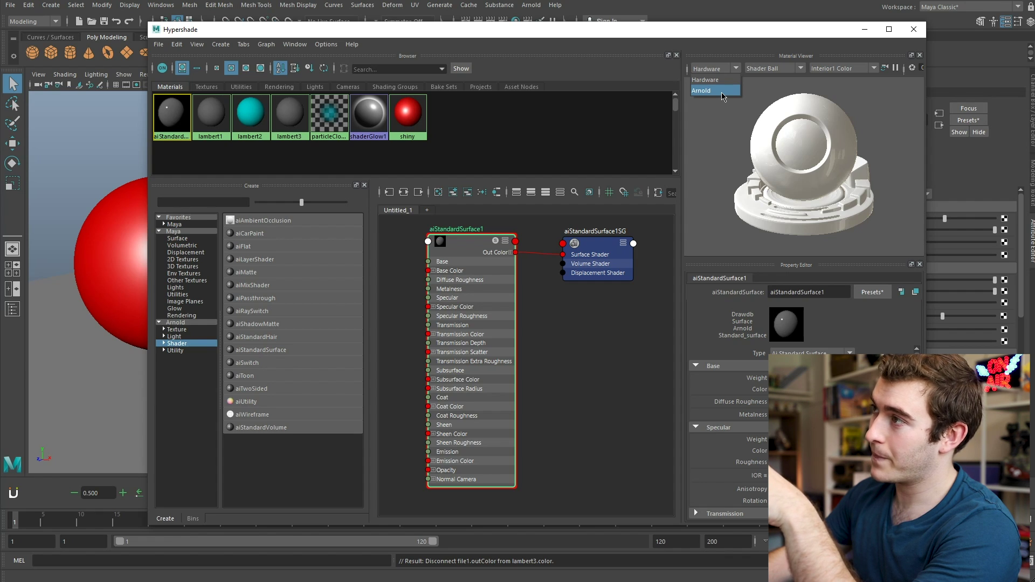
# - Compare the Hardware and Arnold renderers in the material preview and leave it on Arnold
pyautogui.click(721, 91)
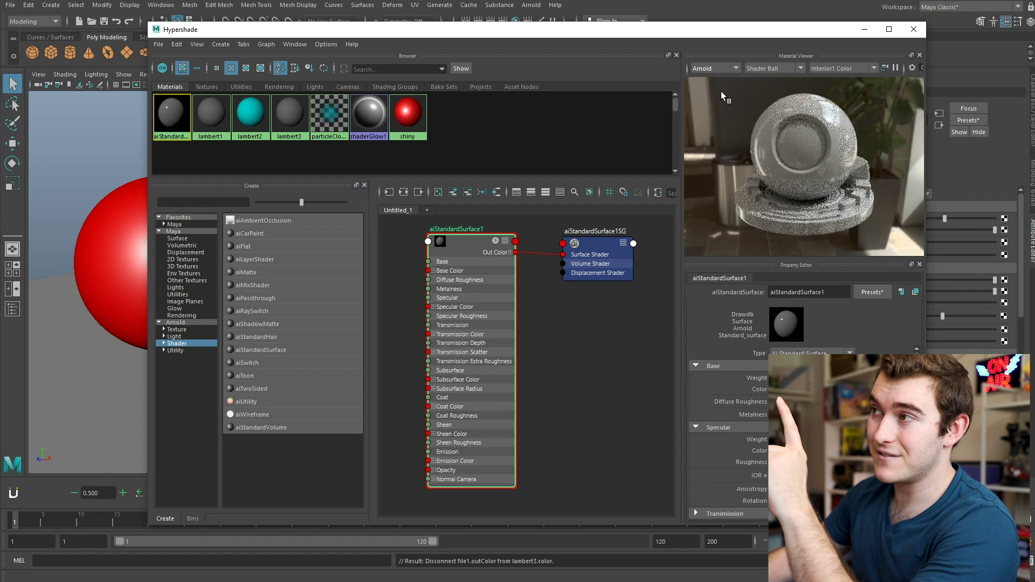
pyautogui.click(721, 69)
pyautogui.click(722, 79)
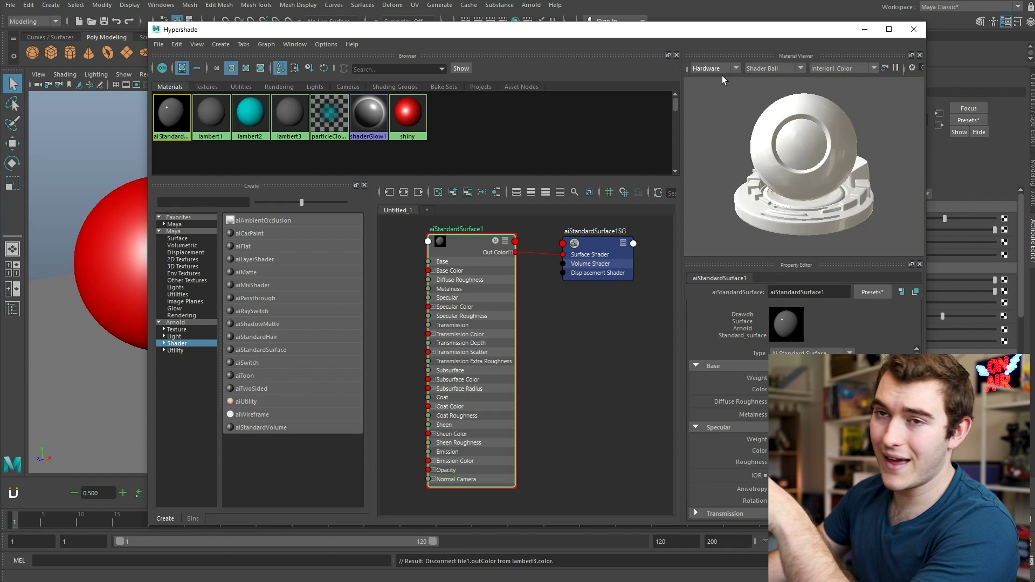
pyautogui.click(725, 91)
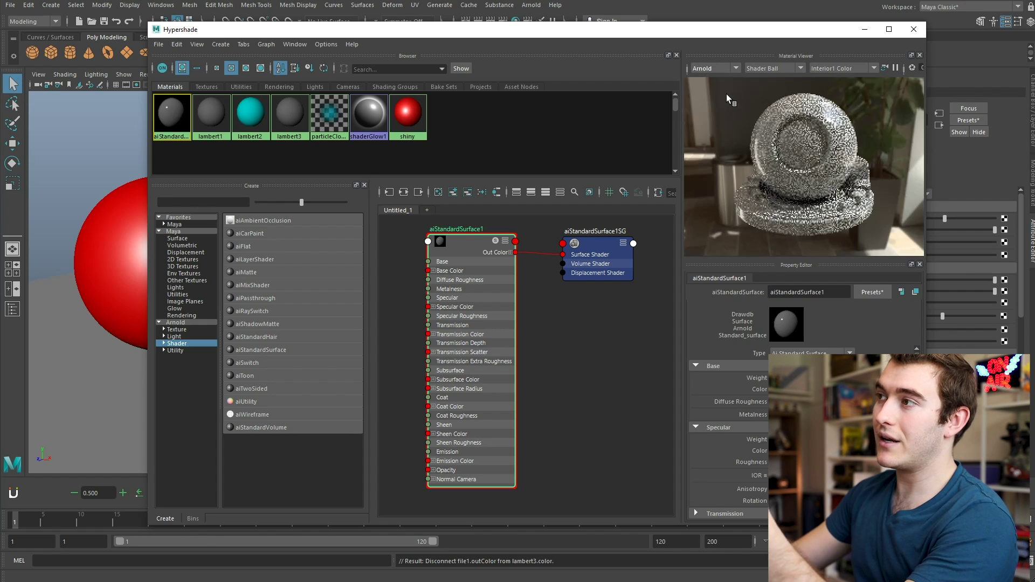
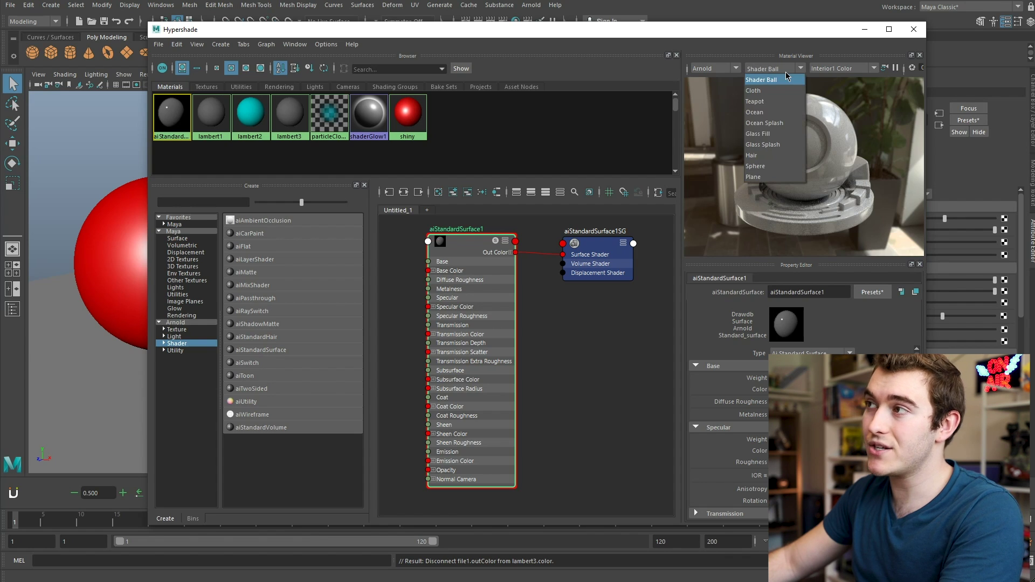
# - Preview the aiStandardSurface material on the Cloth model up close, and change the preview model to Hair
pyautogui.click(786, 76)
pyautogui.click(791, 70)
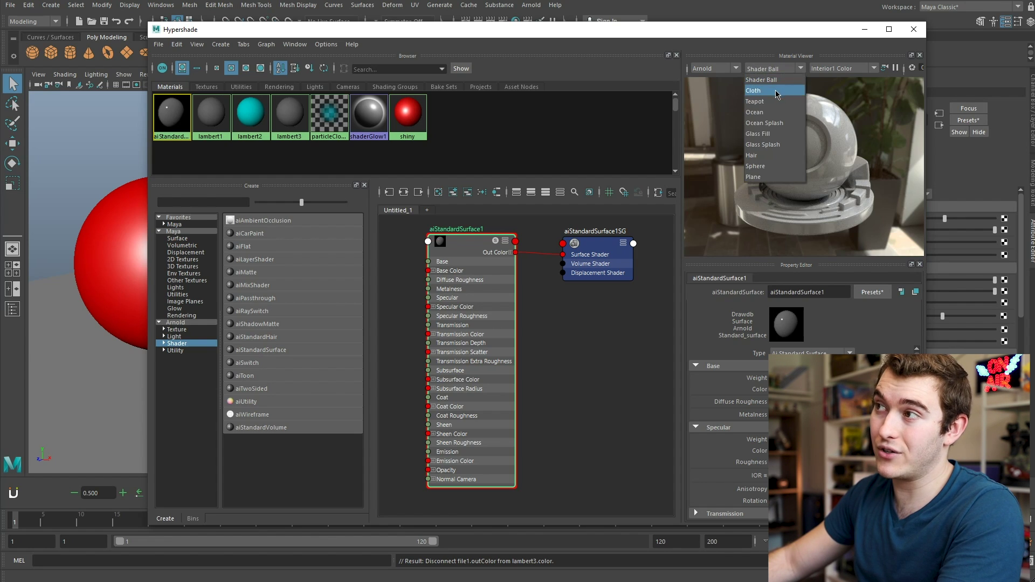
pyautogui.click(777, 92)
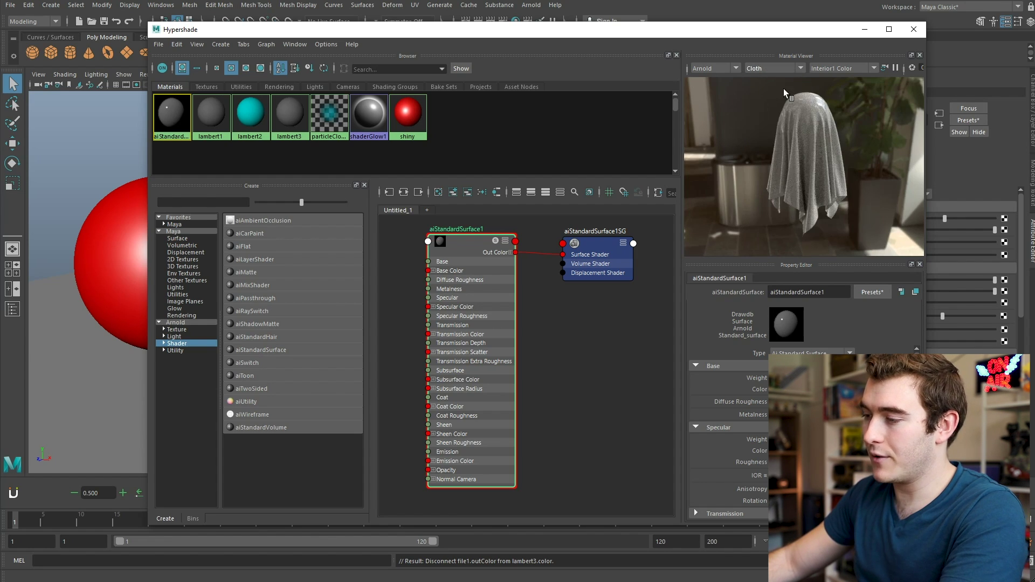
pyautogui.scroll(5, 850, 171)
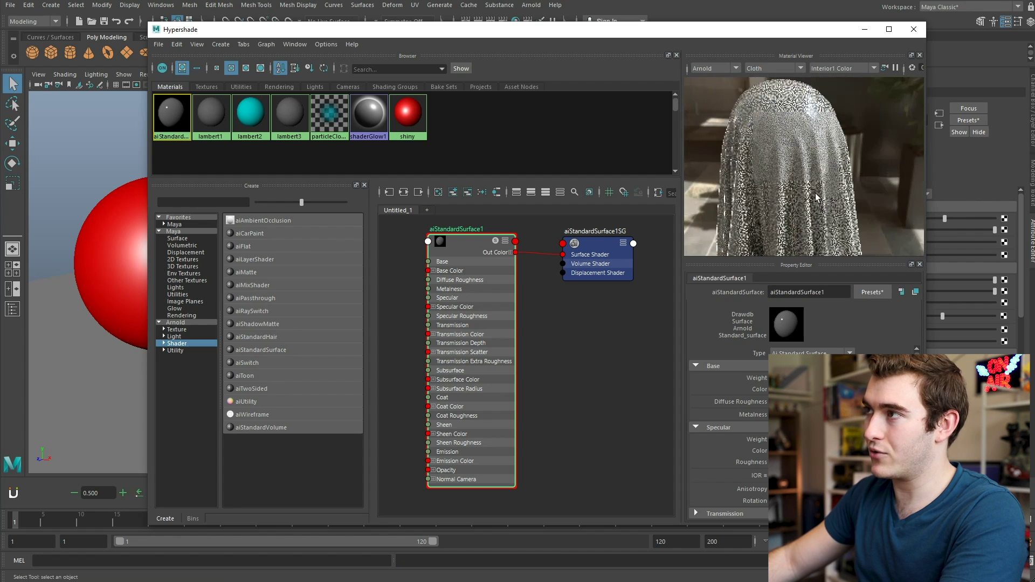
pyautogui.press('Down')
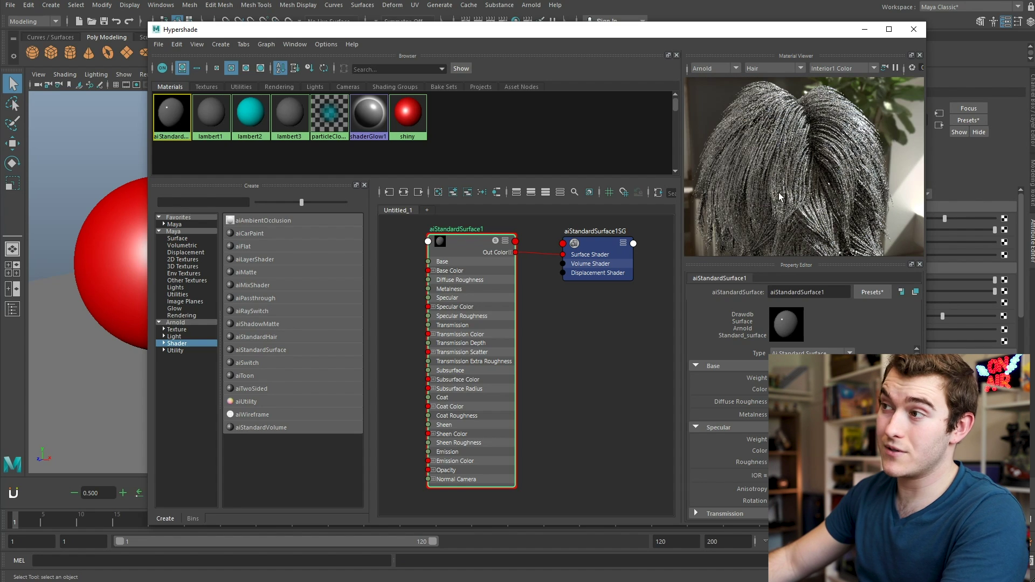
# - Set the material preview to the Shader Ball model with the Exterior2 Color environment
pyautogui.click(778, 69)
pyautogui.click(783, 86)
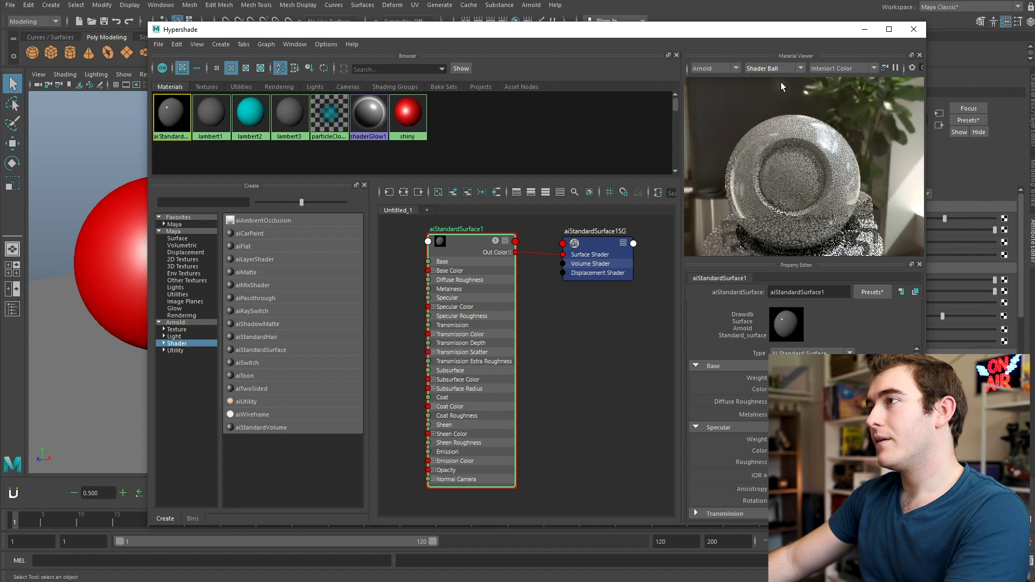
pyautogui.scroll(-5, 860, 163)
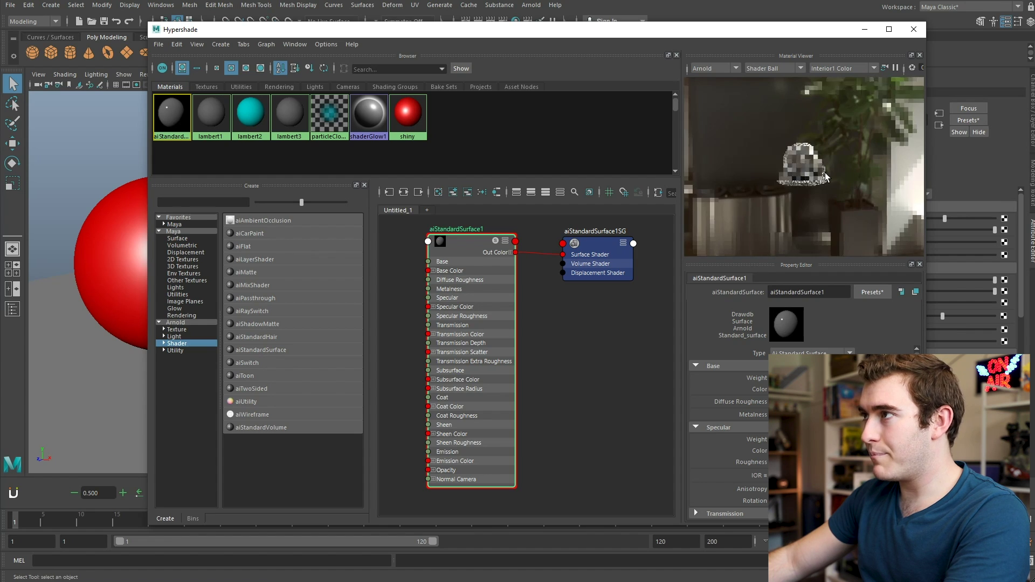
pyautogui.keyDown('alt'); pyautogui.moveTo(830, 174); pyautogui.dragTo(821, 195); pyautogui.keyUp('alt')
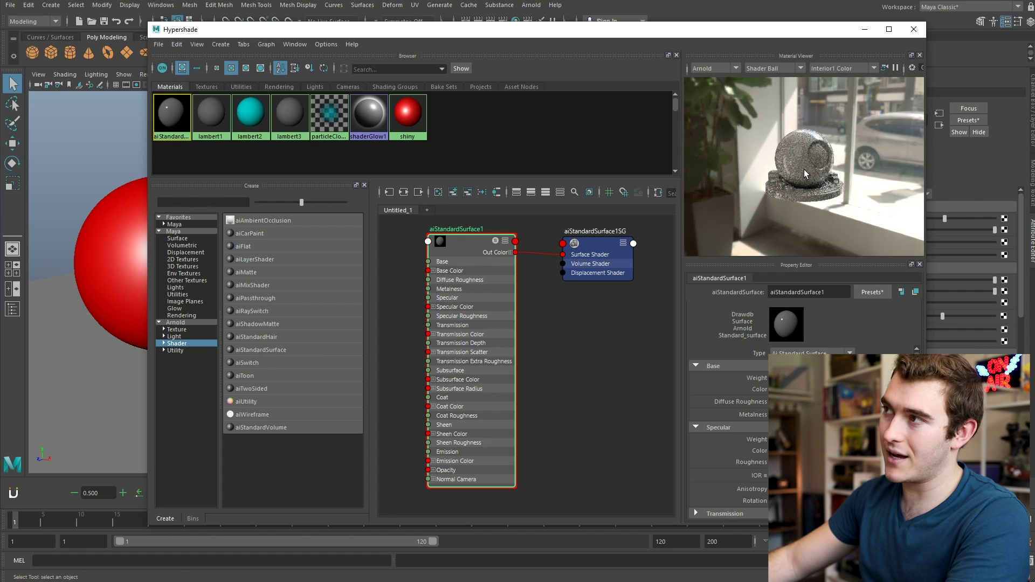
pyautogui.click(841, 68)
pyautogui.click(841, 141)
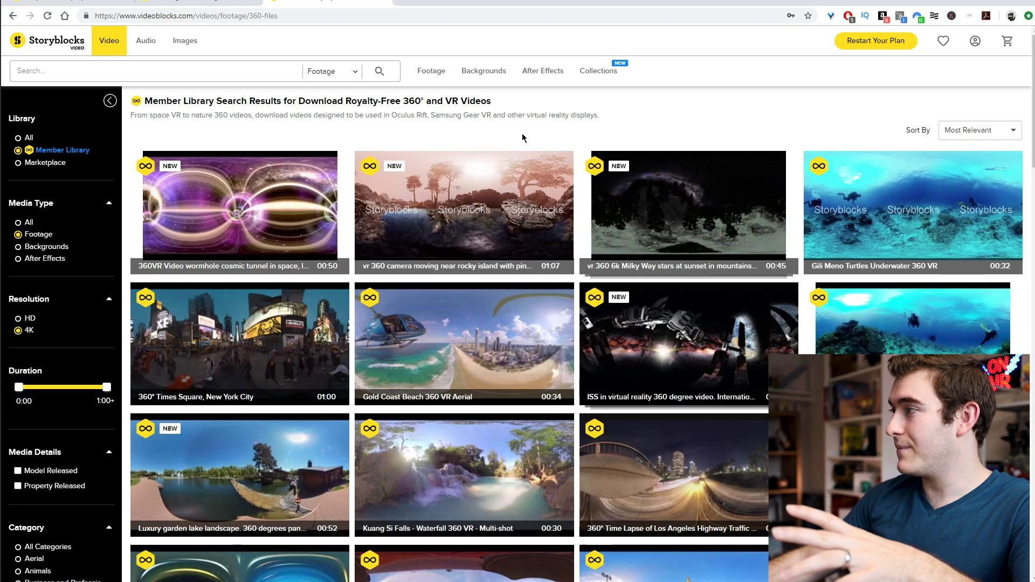
# - Switch to the browser and look through the 360° and VR footage in the Storyblocks library
pyautogui.scroll(-1, 520, 138)
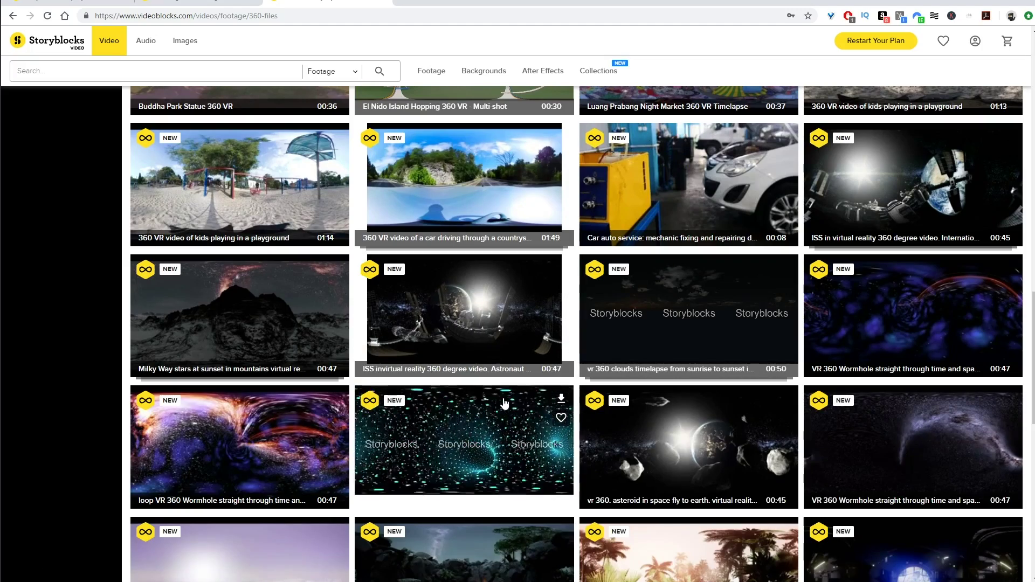
pyautogui.scroll(-1, 504, 403)
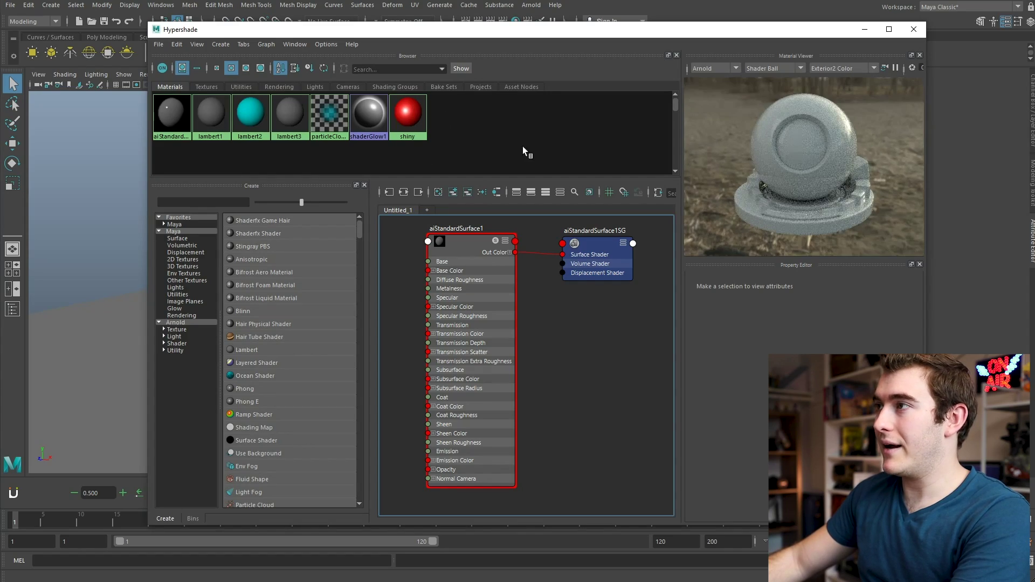
# - Set the aiStandardSurface material's base weight to 1.000 and its specular weight to 0.000
pyautogui.click(474, 246)
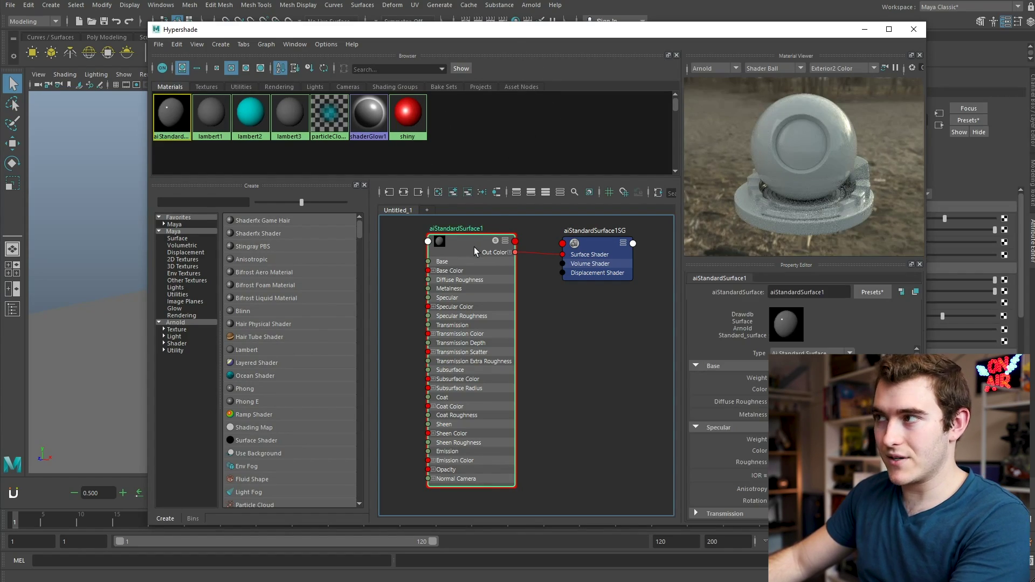
pyautogui.moveTo(875, 378); pyautogui.dragTo(846, 377)
pyautogui.hotkey('ctrl', 'z')
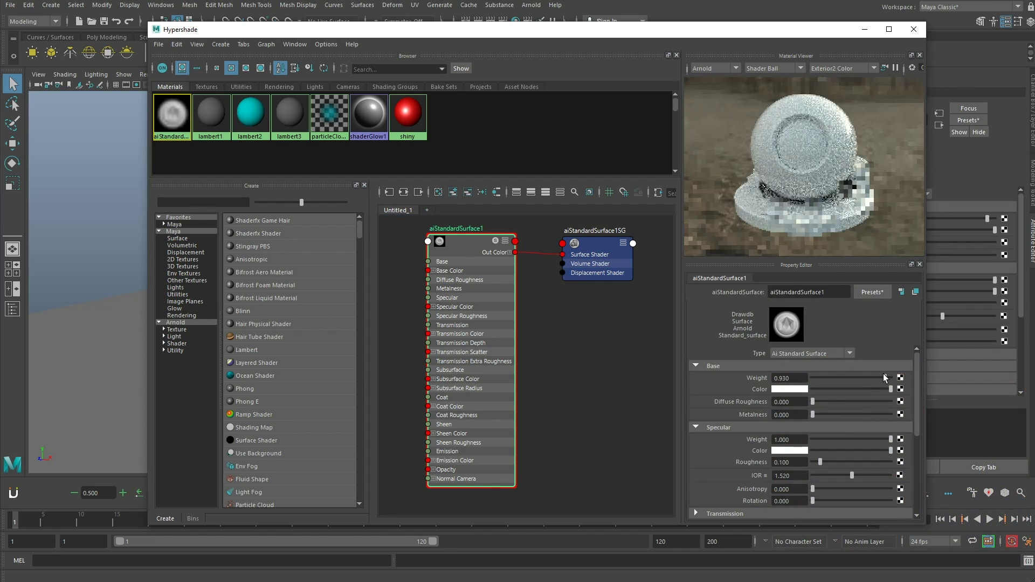
pyautogui.click(814, 438)
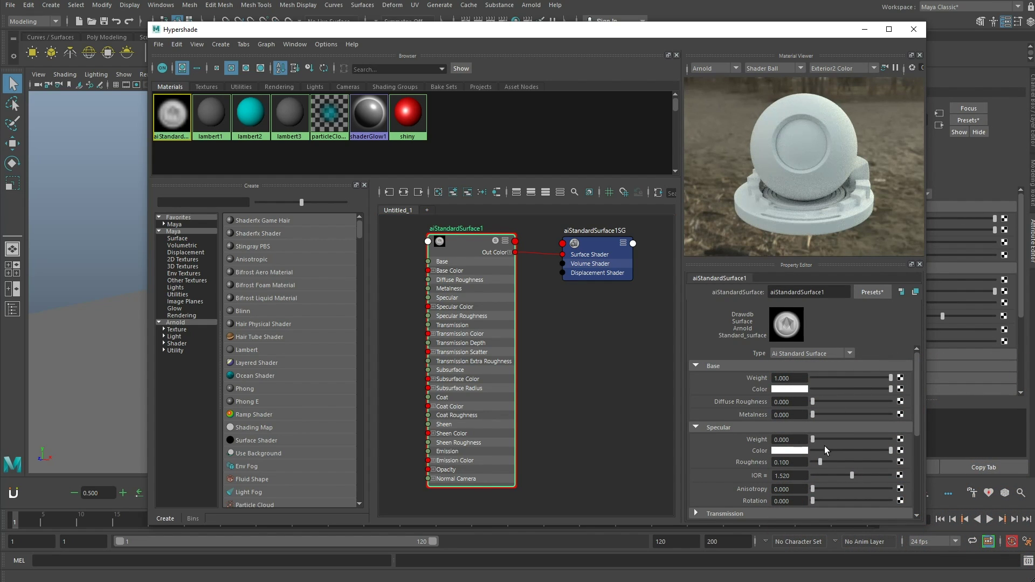
# - Rename the aiStandardSurface material to white and assign it to the sphere, cube and torus
pyautogui.moveTo(406, 34); pyautogui.dragTo(749, 37)
pyautogui.moveTo(182, 144); pyautogui.dragTo(195, 156)
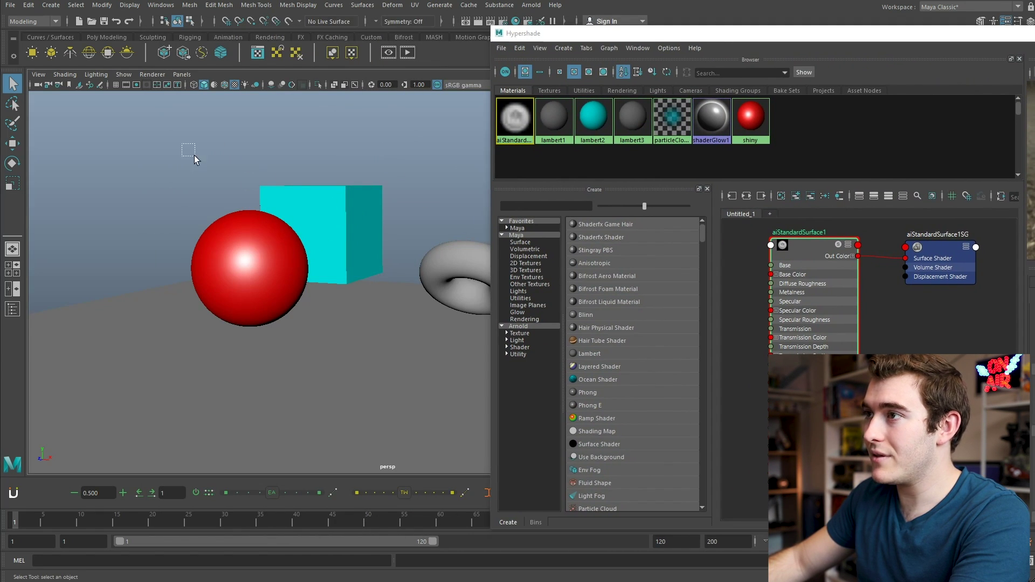
pyautogui.moveTo(470, 255); pyautogui.dragTo(471, 258)
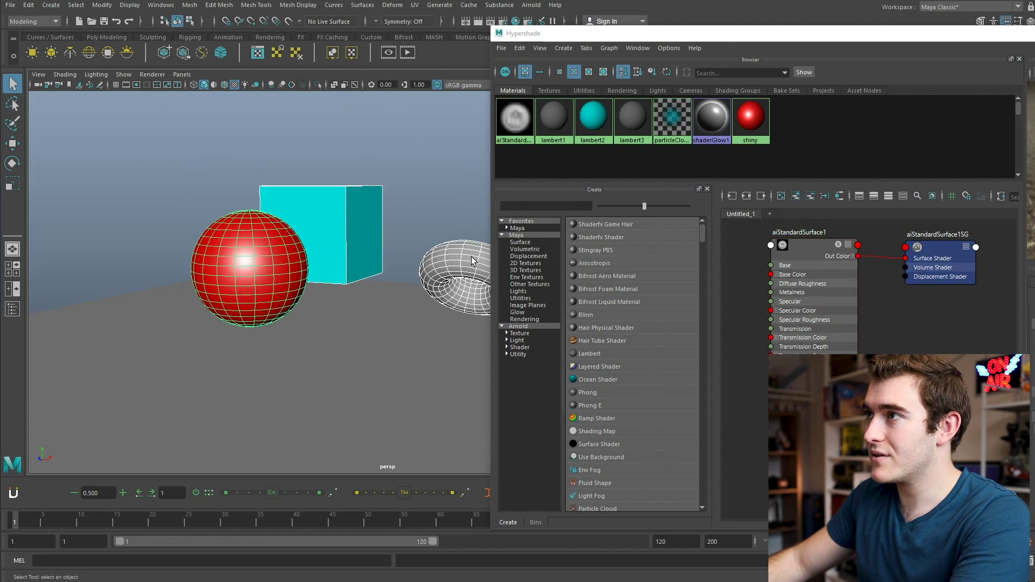
pyautogui.rightClick(518, 124)
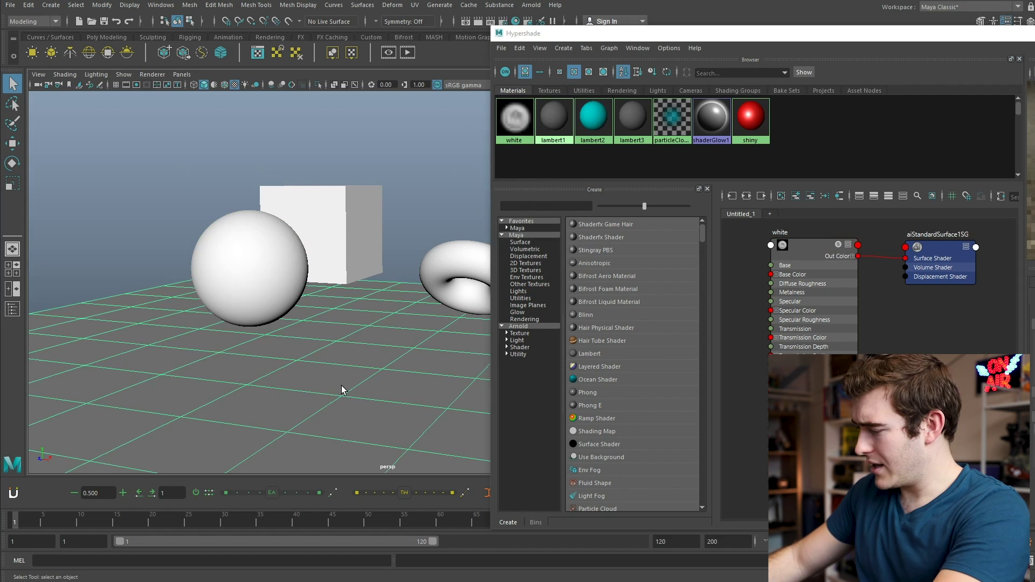
# - Delete the ground plane and close the Hypershade
pyautogui.press('Delete')
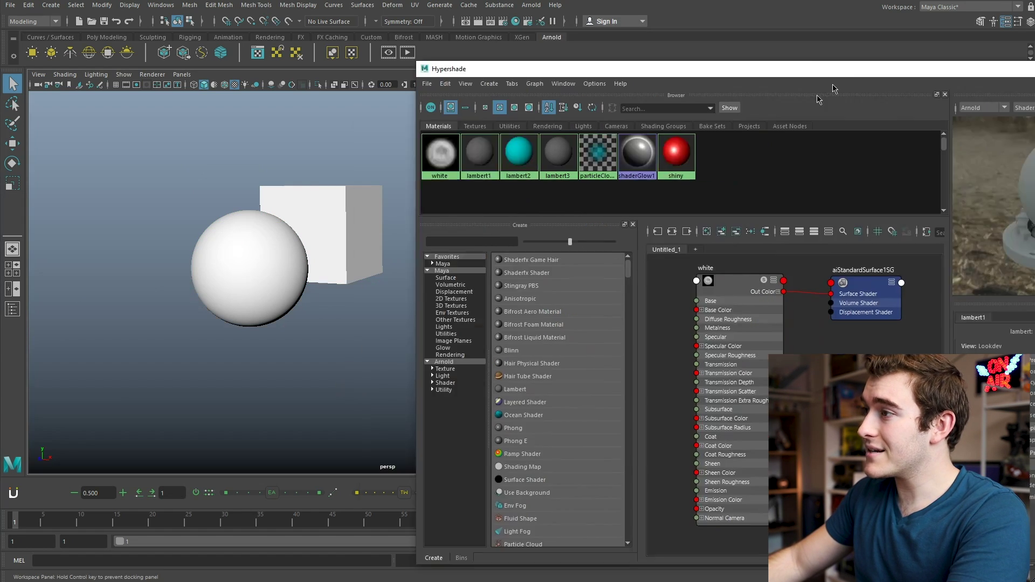
pyautogui.click(1024, 33)
pyautogui.scroll(-1, 323, 258)
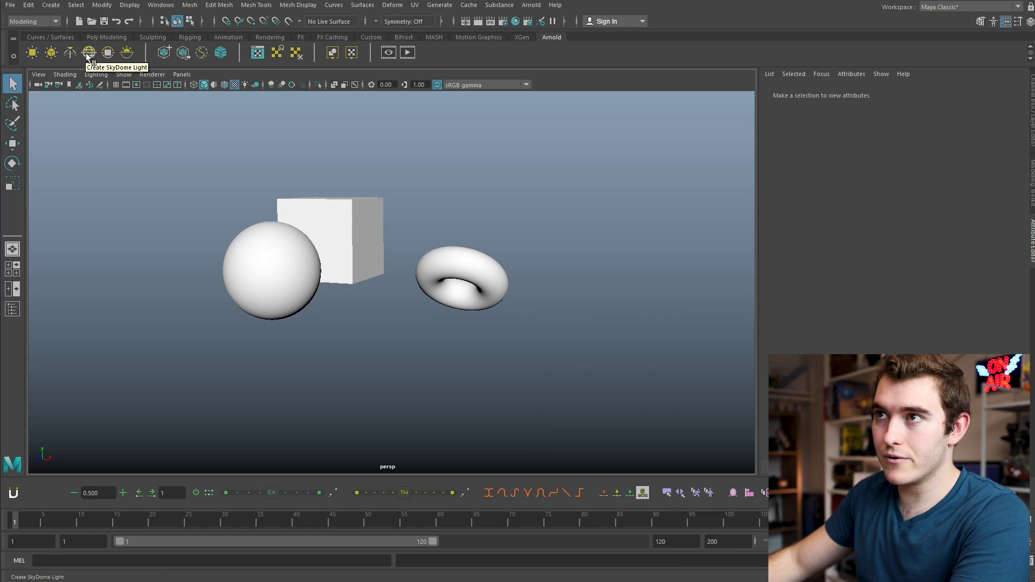
# - Create an Arnold SkyDome light and connect a File texture to its color
pyautogui.click(88, 52)
pyautogui.scroll(-5, 307, 244)
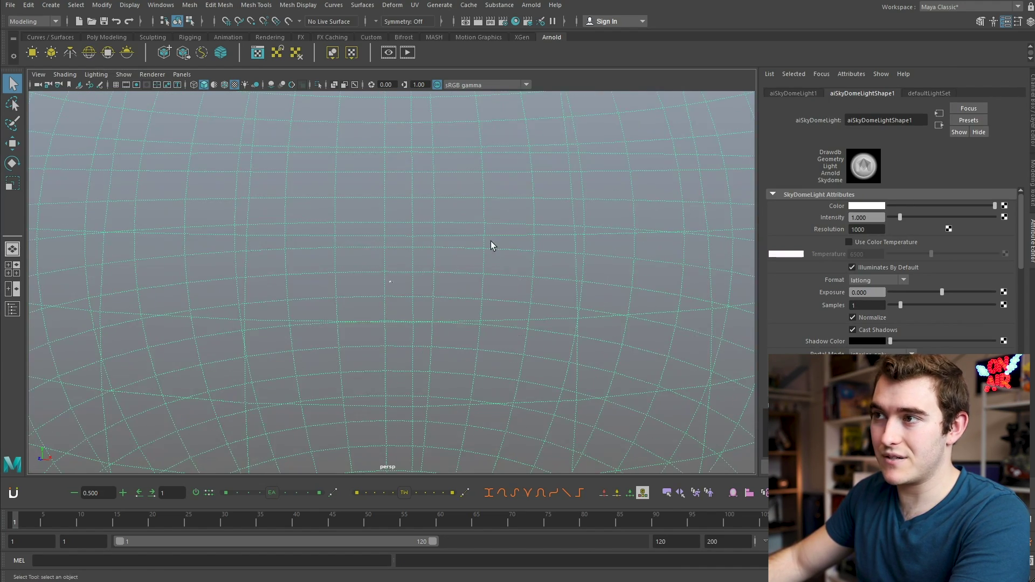
pyautogui.scroll(-3, 476, 246)
pyautogui.scroll(10, 516, 249)
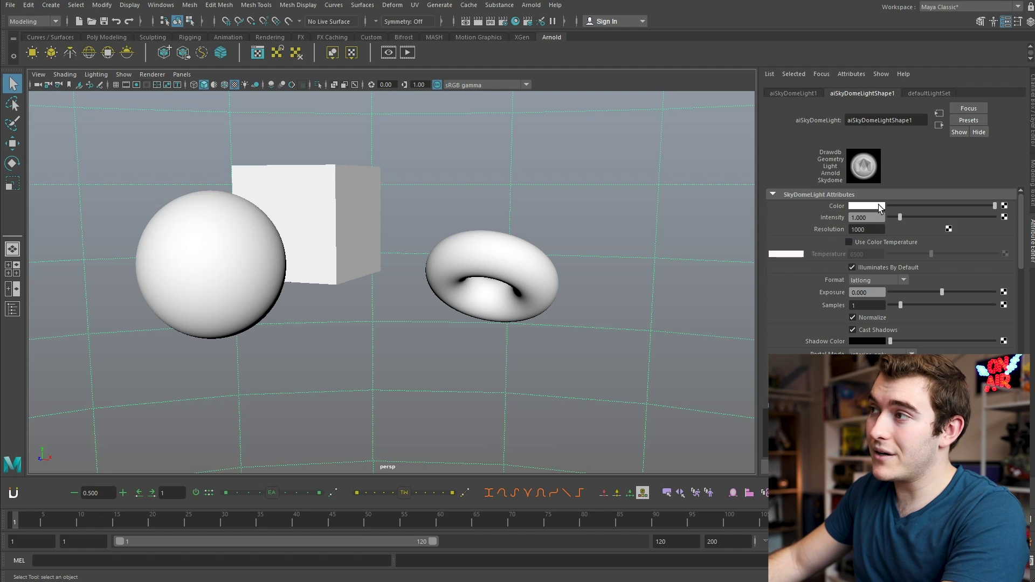
pyautogui.click(1004, 207)
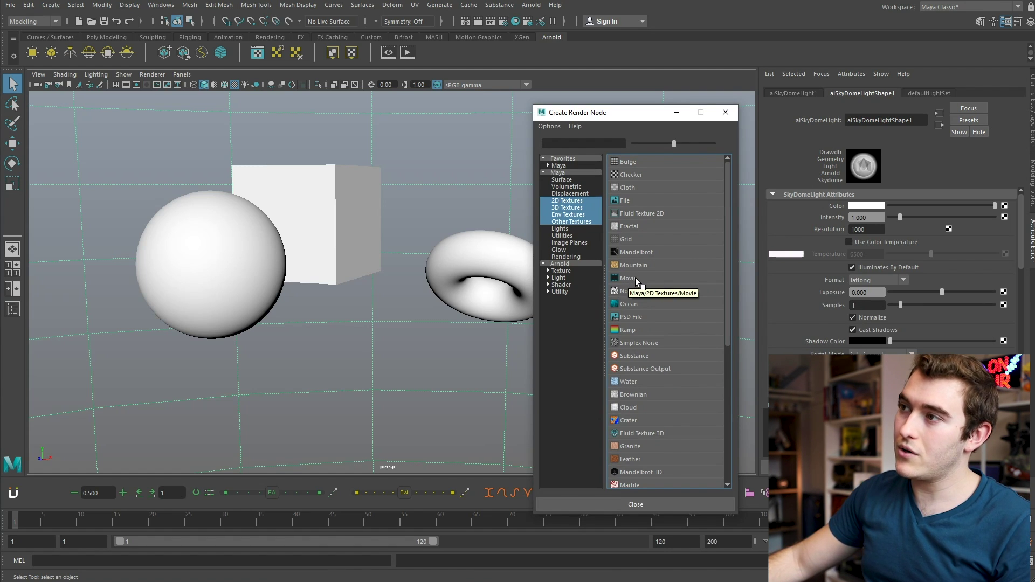
pyautogui.click(625, 200)
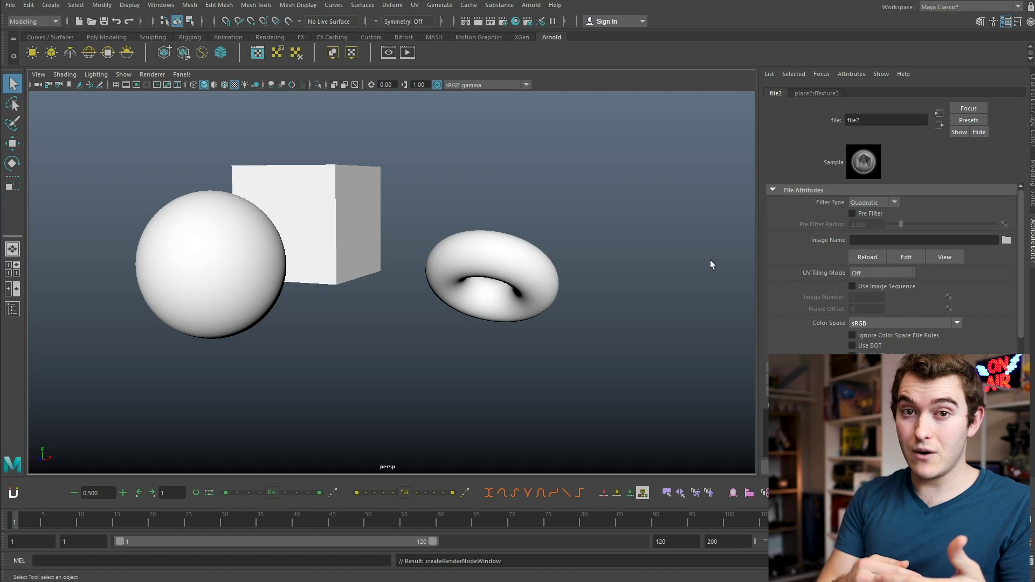
# - Load the first PNG of the turtle sequence, numbered 0000, from the underwater folder as the file texture's image
pyautogui.click(1006, 241)
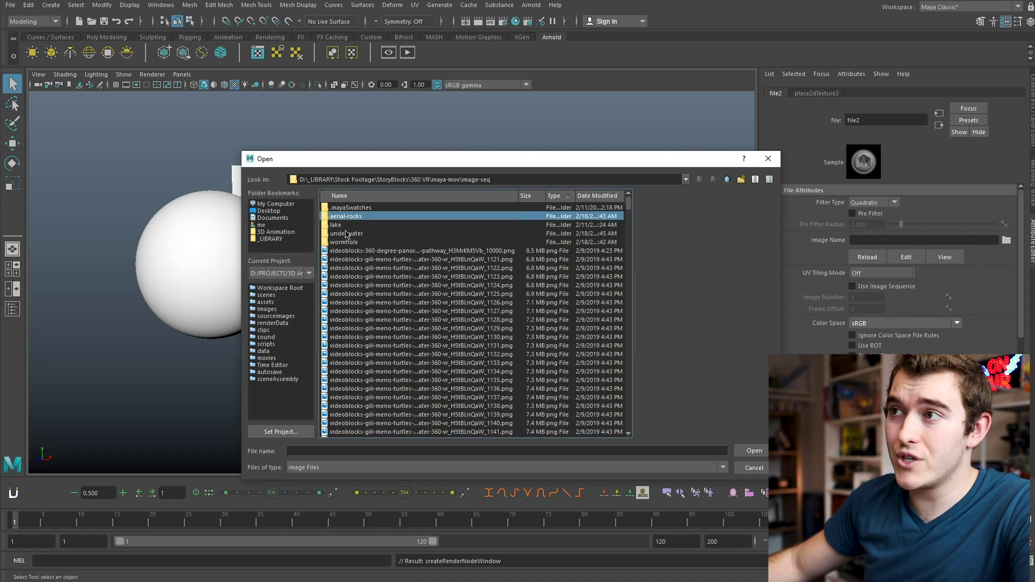
pyautogui.click(337, 226)
pyautogui.click(348, 233)
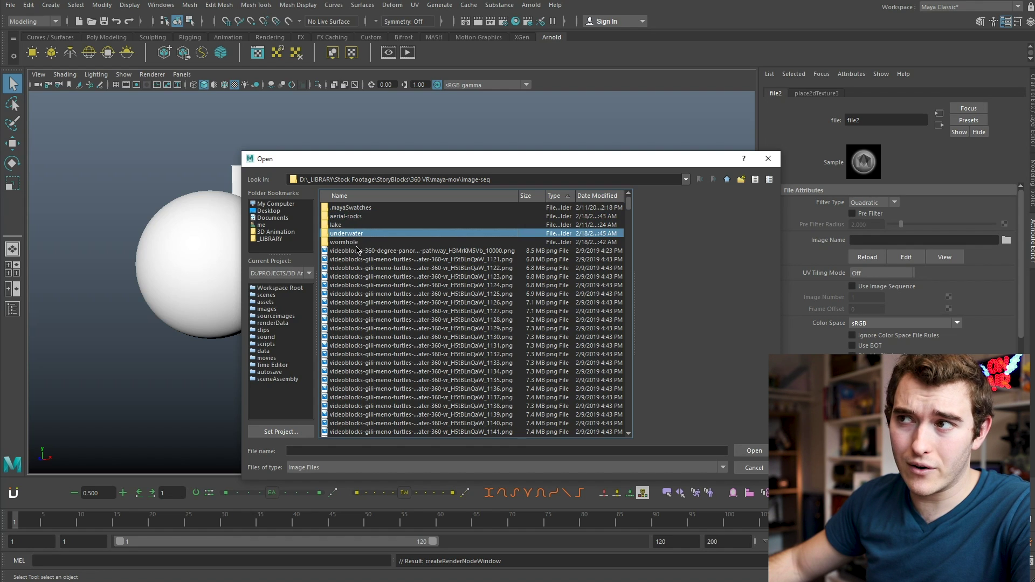
pyautogui.click(356, 242)
pyautogui.doubleClick(353, 235)
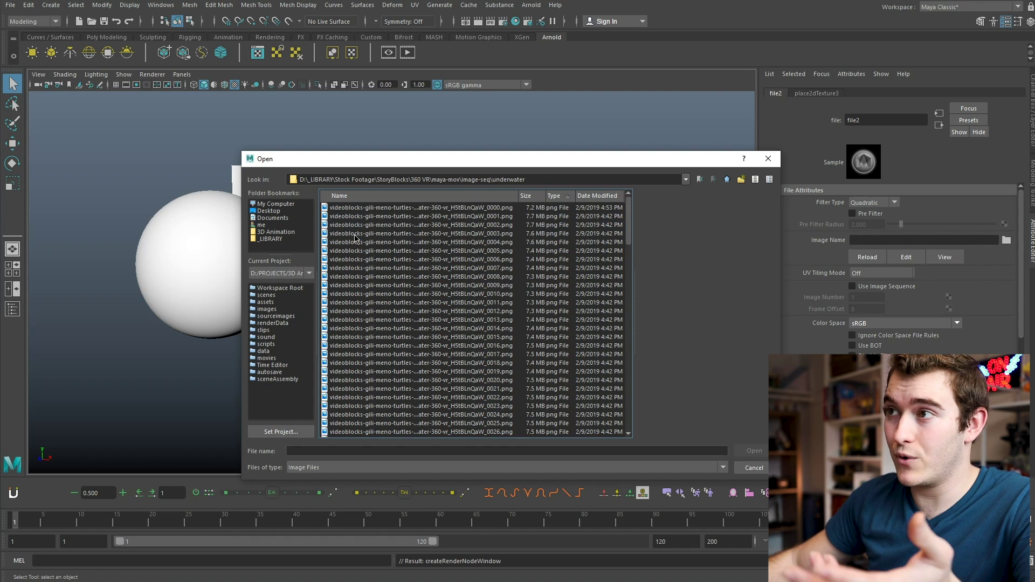
pyautogui.click(480, 208)
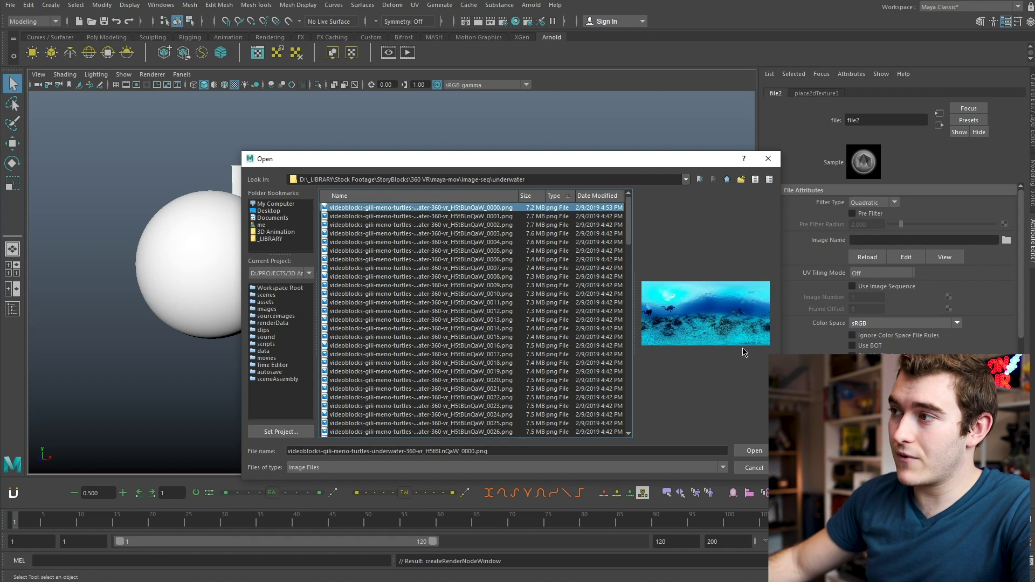
pyautogui.click(754, 450)
# - Look around the underwater skydome background and the three objects from several angles and distances
pyautogui.scroll(-5, 342, 293)
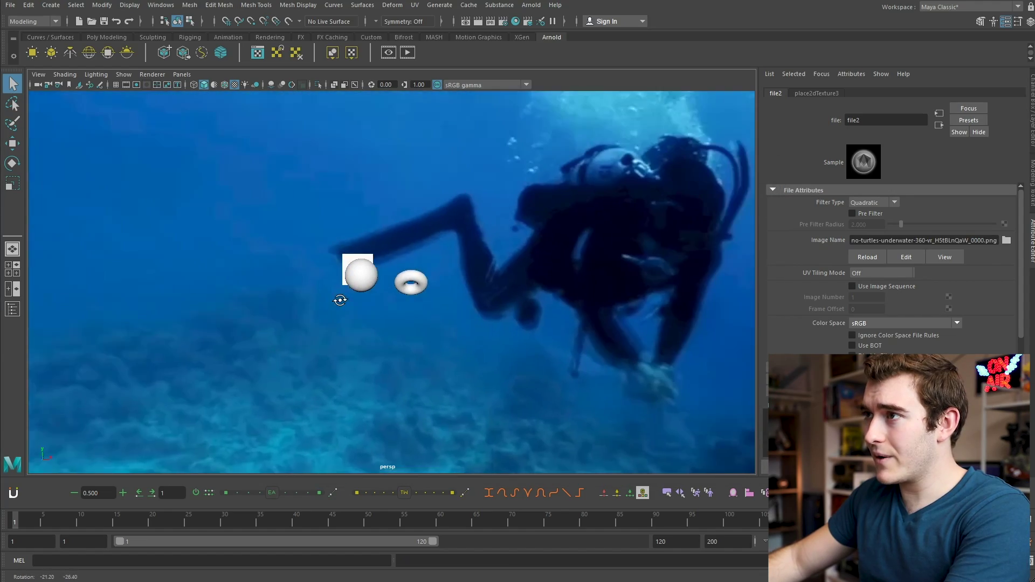
pyautogui.scroll(5, 406, 298)
pyautogui.keyDown('alt'); pyautogui.moveTo(405, 297); pyautogui.dragTo(279, 329); pyautogui.keyUp('alt')
pyautogui.scroll(-10, 451, 326)
pyautogui.moveTo(377, 302)
pyautogui.keyDown('alt'); pyautogui.mouseDown()
pyautogui.moveTo(521, 285)
pyautogui.moveTo(217, 307)
pyautogui.moveTo(377, 289)
pyautogui.mouseUp(); pyautogui.keyUp('alt')
pyautogui.scroll(8, 499, 324)
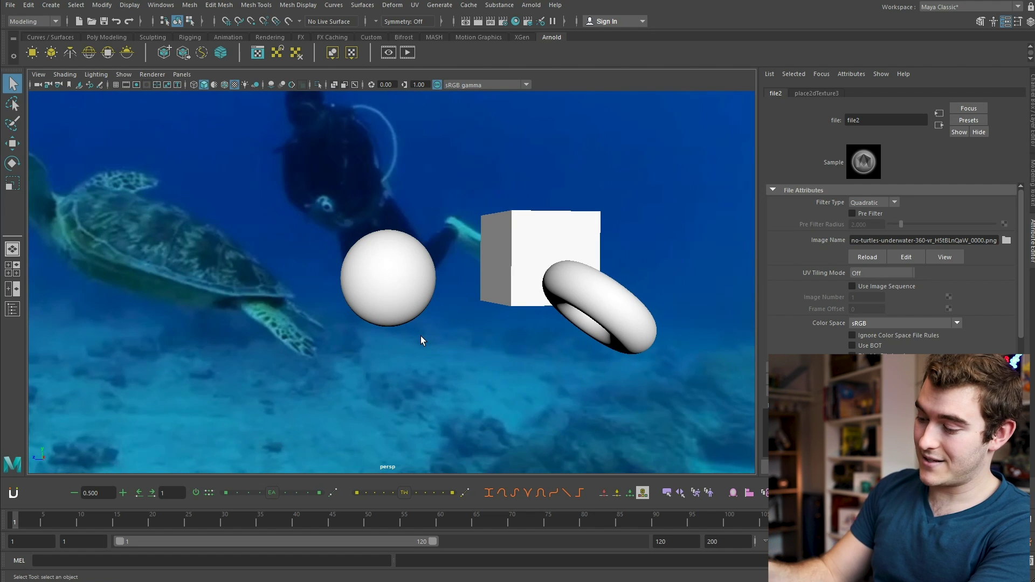
# - Compare the wireframe and textured viewport displays and light the viewport with the scene lights
pyautogui.press('4')
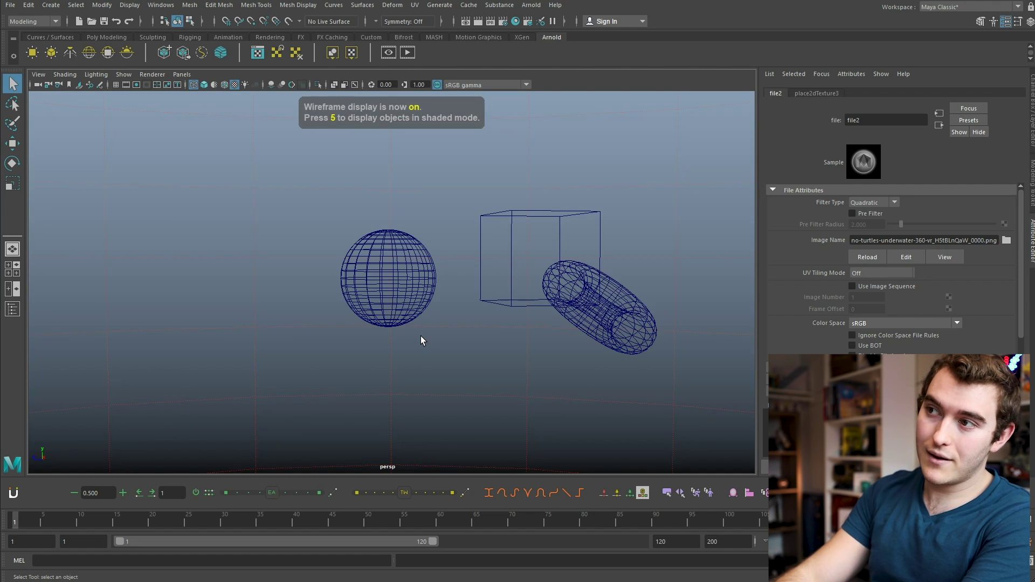
pyautogui.press('5')
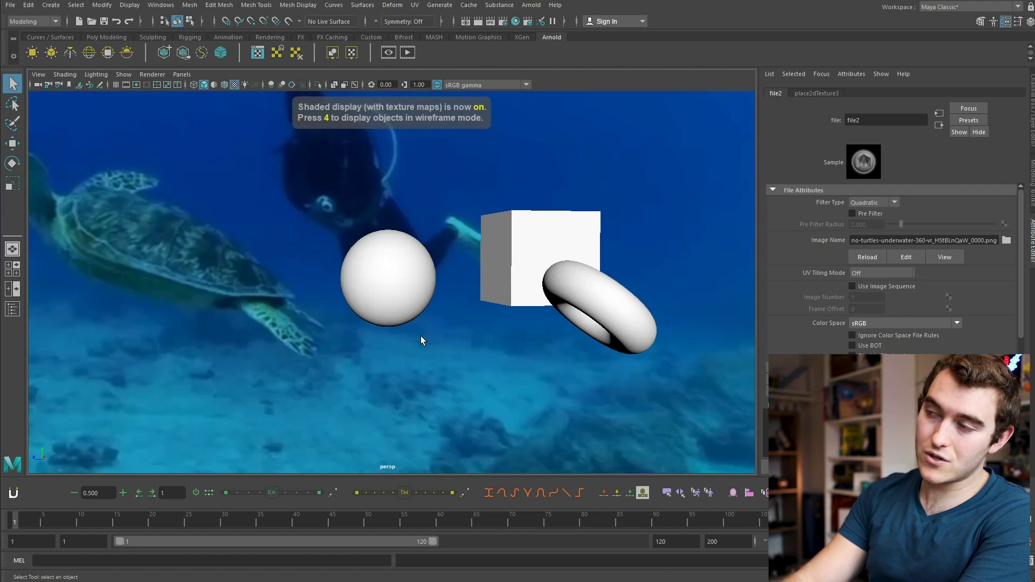
pyautogui.press('7')
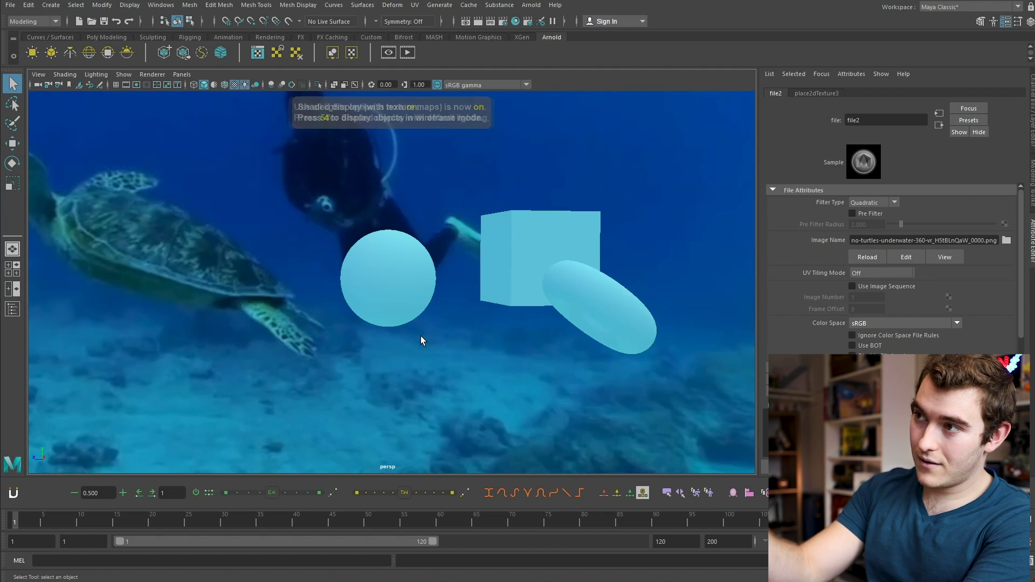
pyautogui.keyDown('alt'); pyautogui.moveTo(420, 335); pyautogui.dragTo(581, 280); pyautogui.keyUp('alt')
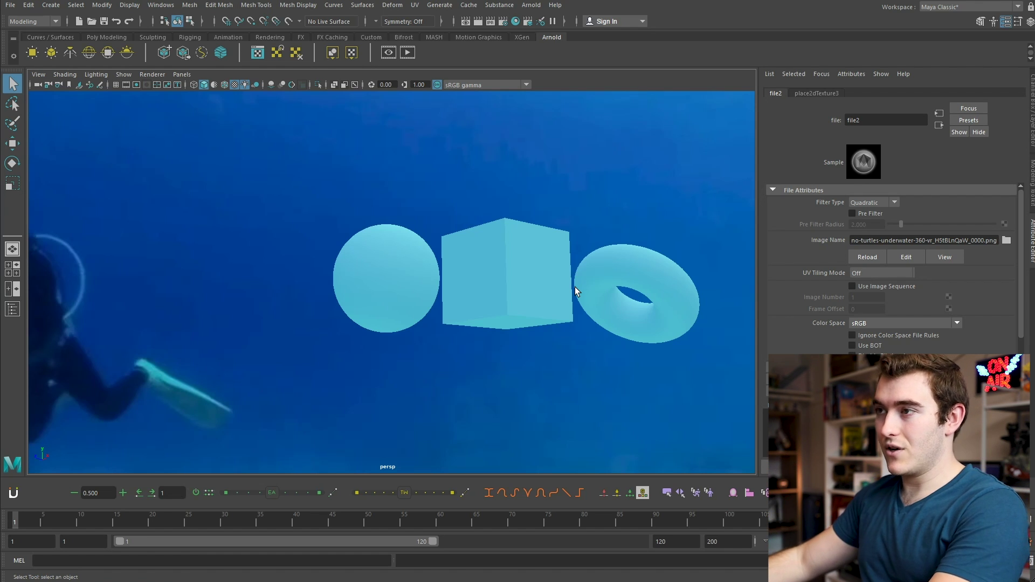
pyautogui.keyDown('alt'); pyautogui.moveTo(566, 245); pyautogui.dragTo(487, 338); pyautogui.keyUp('alt')
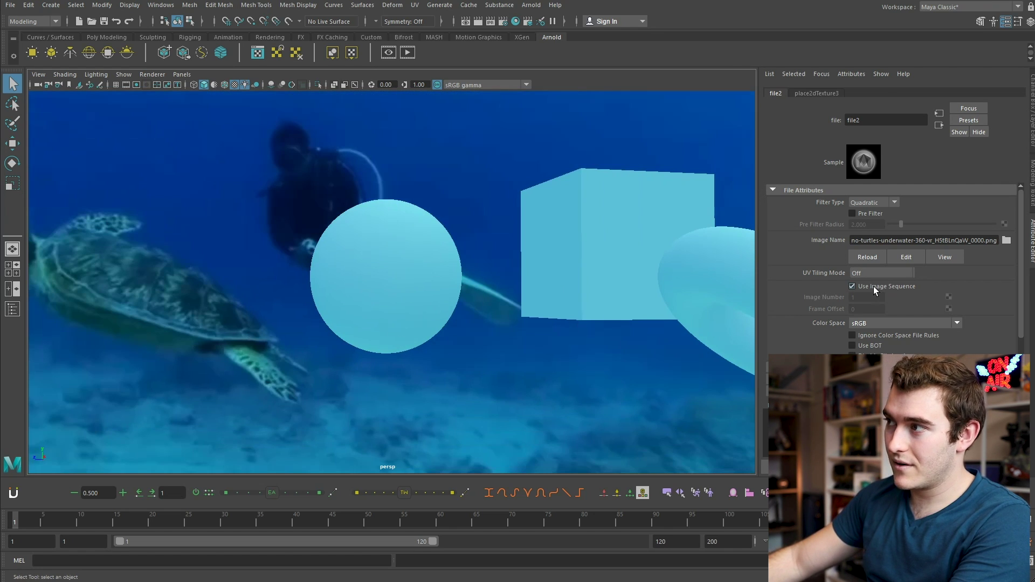
# - Turn on Use Image Sequence for the skydome's file texture and play the animation while viewing the objects from different angles
pyautogui.click(872, 286)
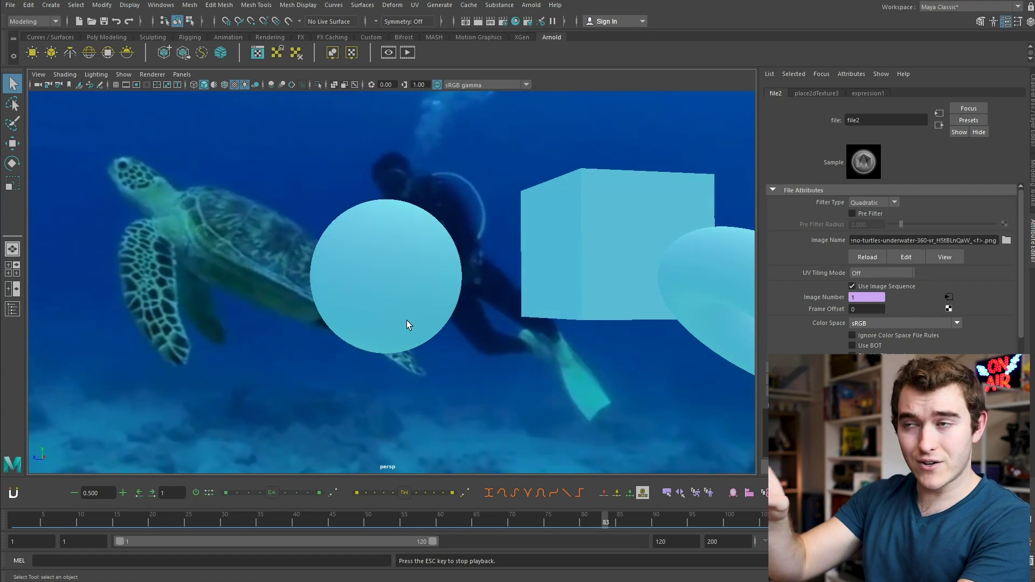
pyautogui.keyDown('alt'); pyautogui.moveTo(494, 325); pyautogui.dragTo(603, 338); pyautogui.keyUp('alt')
pyautogui.keyDown('alt'); pyautogui.moveTo(603, 338); pyautogui.dragTo(561, 341, button='right'); pyautogui.keyUp('alt')
pyautogui.keyDown('alt'); pyautogui.moveTo(561, 342); pyautogui.dragTo(617, 361); pyautogui.keyUp('alt')
pyautogui.keyDown('alt'); pyautogui.moveTo(617, 361); pyautogui.dragTo(241, 324, button='right'); pyautogui.keyUp('alt')
pyautogui.keyDown('alt'); pyautogui.moveTo(241, 324); pyautogui.dragTo(371, 296); pyautogui.keyUp('alt')
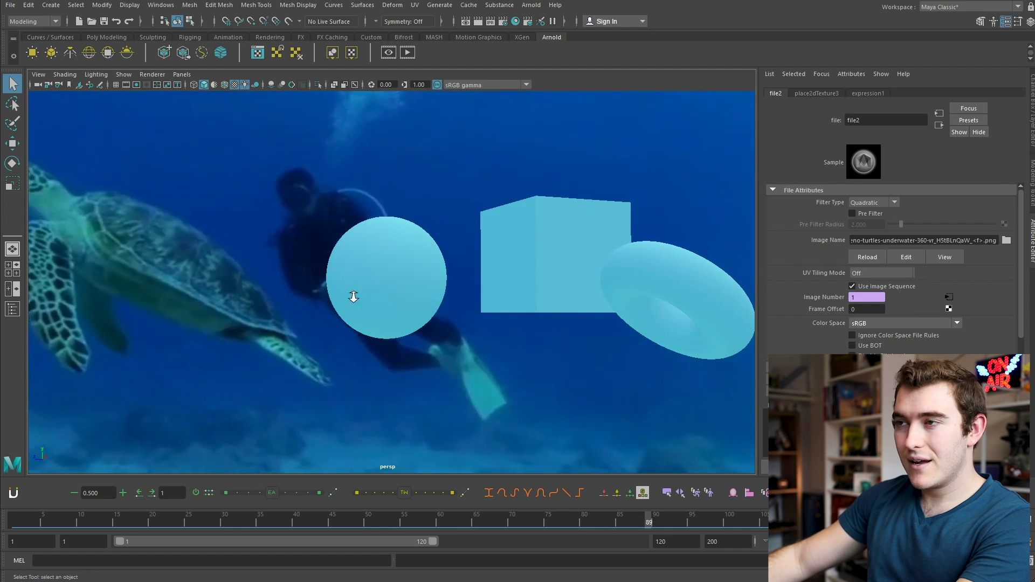
# - On the sphere's white material, set metalness to 0.881, specular weight to 0.611 and specular roughness to 0.073
pyautogui.click(347, 294)
pyautogui.keyDown('alt'); pyautogui.moveTo(347, 294); pyautogui.dragTo(562, 277); pyautogui.keyUp('alt')
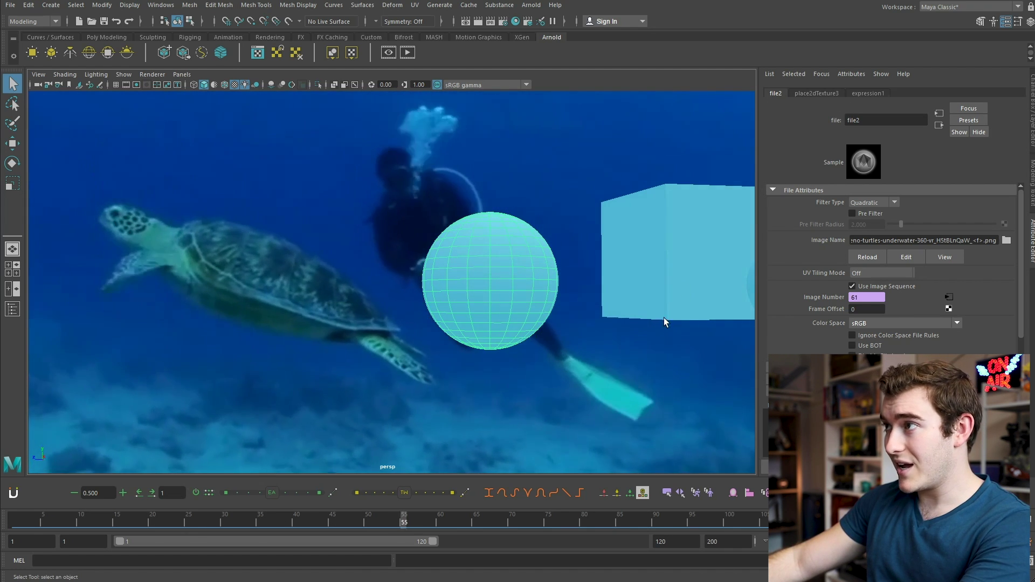
pyautogui.click(557, 262)
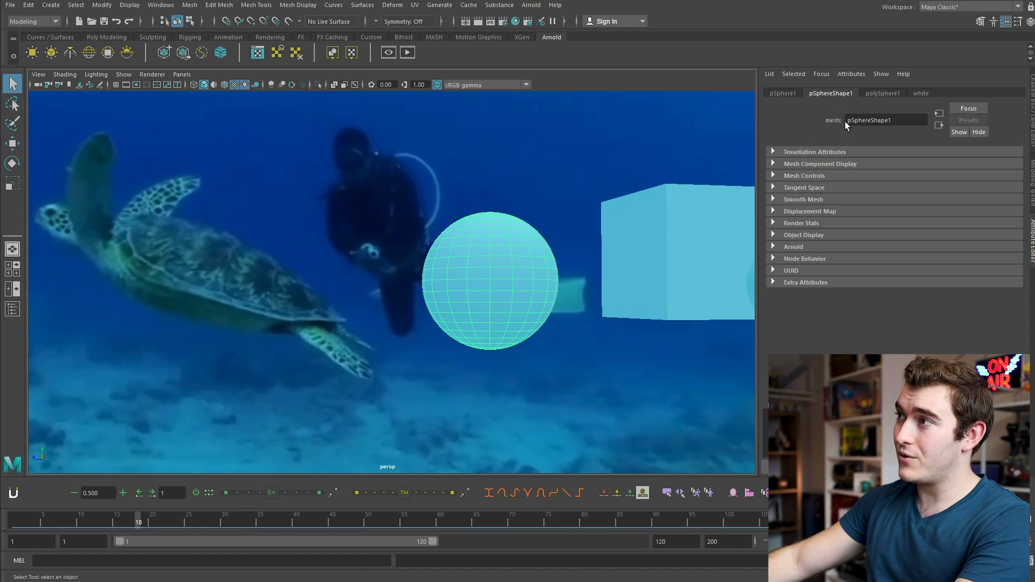
pyautogui.click(920, 93)
pyautogui.keyDown('alt'); pyautogui.moveTo(643, 266); pyautogui.dragTo(568, 306); pyautogui.keyUp('alt')
pyautogui.scroll(5, 631, 294)
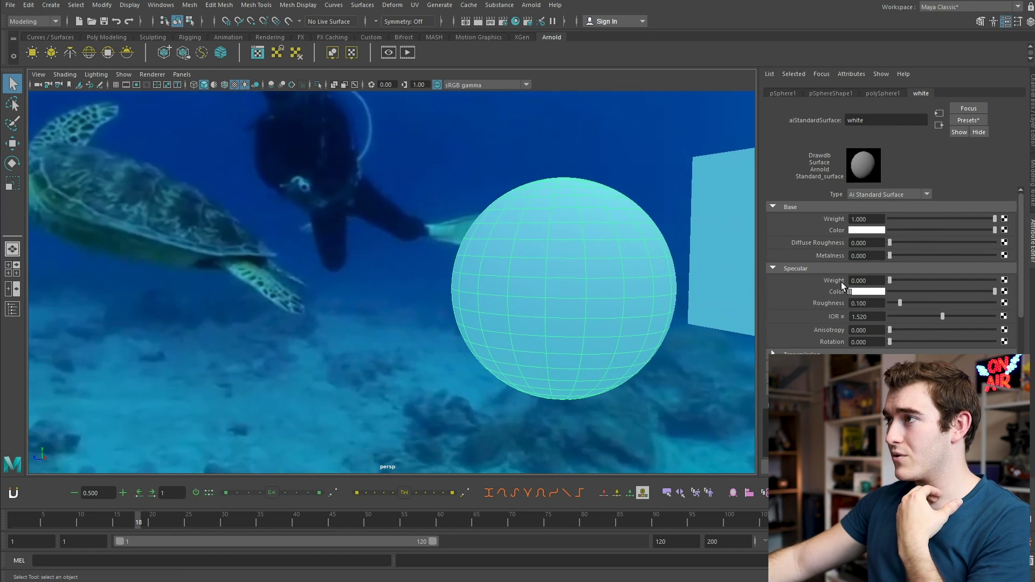
pyautogui.moveTo(891, 254); pyautogui.dragTo(981, 255)
pyautogui.moveTo(890, 280); pyautogui.dragTo(953, 280)
pyautogui.moveTo(899, 303)
pyautogui.mouseDown()
pyautogui.moveTo(916, 303)
pyautogui.moveTo(874, 300)
pyautogui.moveTo(896, 299)
pyautogui.mouseUp()
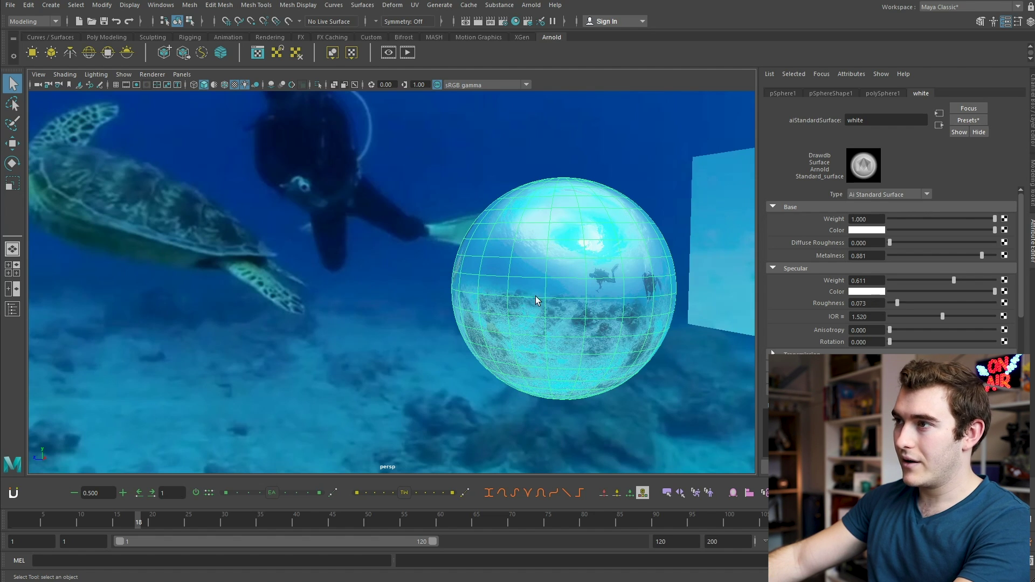
# - Play the animation and examine the objects' reflections against the underwater, mountain and wormhole skydome sequences from different angles
pyautogui.hotkey('alt', 'v')
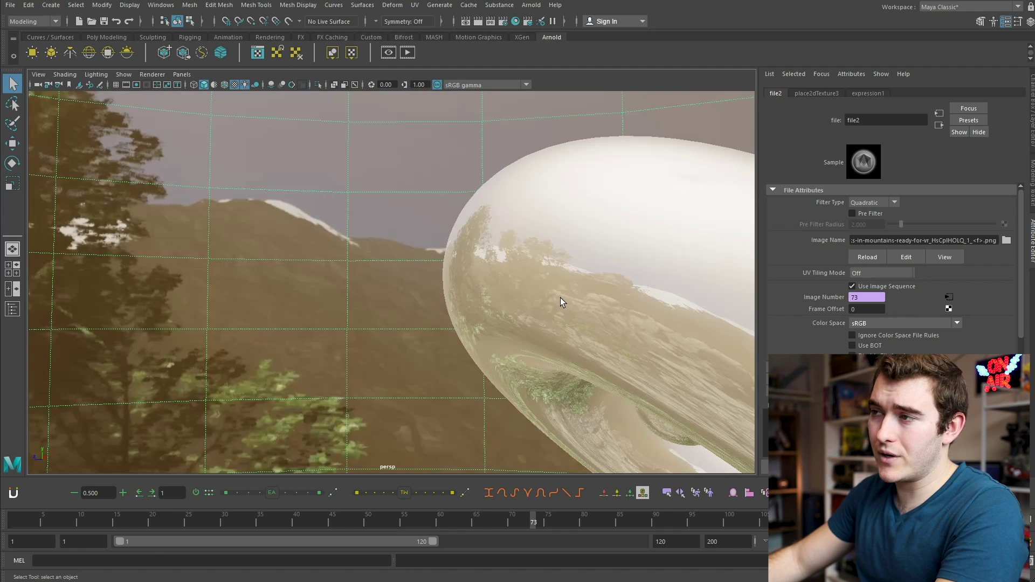
pyautogui.keyDown('alt'); pyautogui.moveTo(586, 314); pyautogui.dragTo(450, 312); pyautogui.keyUp('alt')
pyautogui.click(584, 303)
pyautogui.keyDown('alt'); pyautogui.moveTo(450, 312); pyautogui.dragTo(358, 264, button='right'); pyautogui.keyUp('alt')
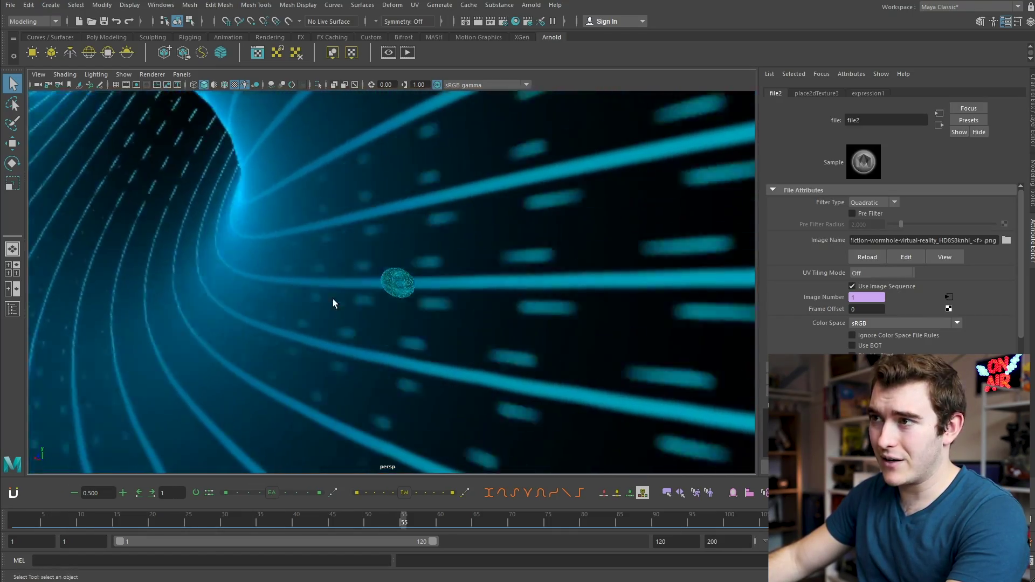
pyautogui.keyDown('alt'); pyautogui.moveTo(333, 304); pyautogui.dragTo(425, 339, button='right'); pyautogui.keyUp('alt')
pyautogui.keyDown('alt'); pyautogui.moveTo(425, 340); pyautogui.dragTo(638, 323); pyautogui.keyUp('alt')
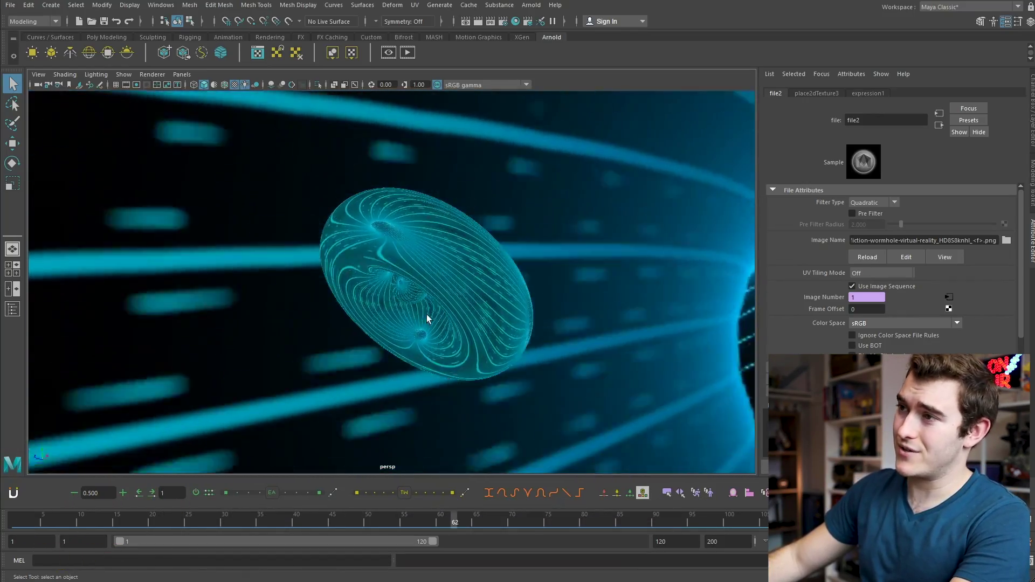
pyautogui.click(566, 318)
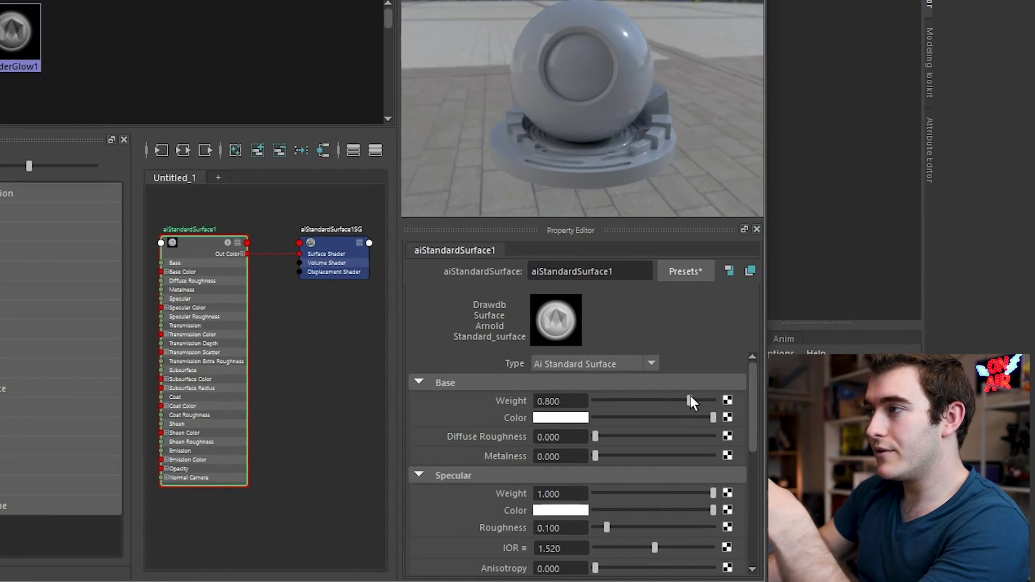
# - On aiStandardSurface1, set base weight and specular weight to 1.000 and specular roughness to 0.000, trying out metalness as well
pyautogui.moveTo(690, 399); pyautogui.dragTo(737, 409)
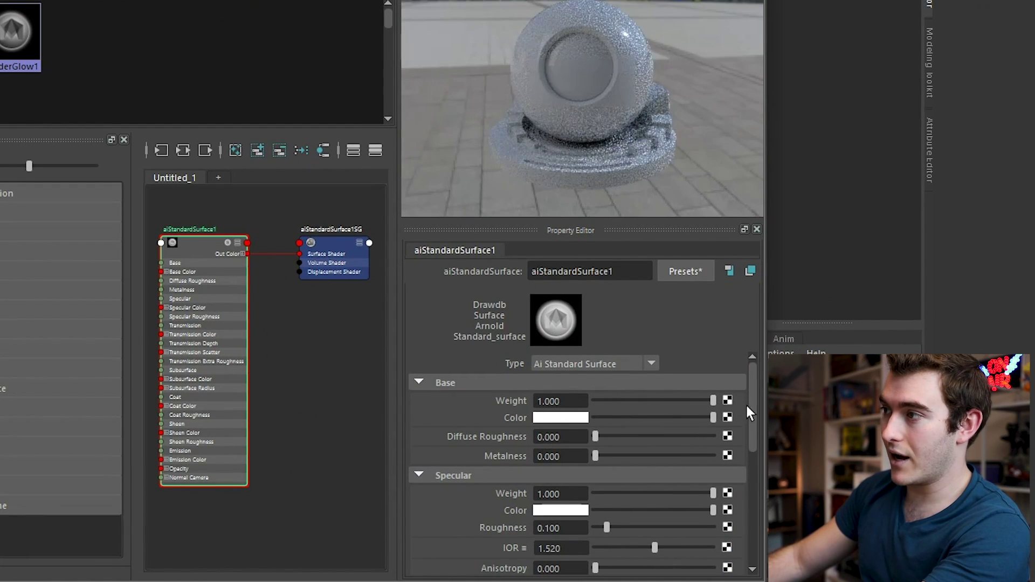
pyautogui.moveTo(595, 456); pyautogui.dragTo(715, 451)
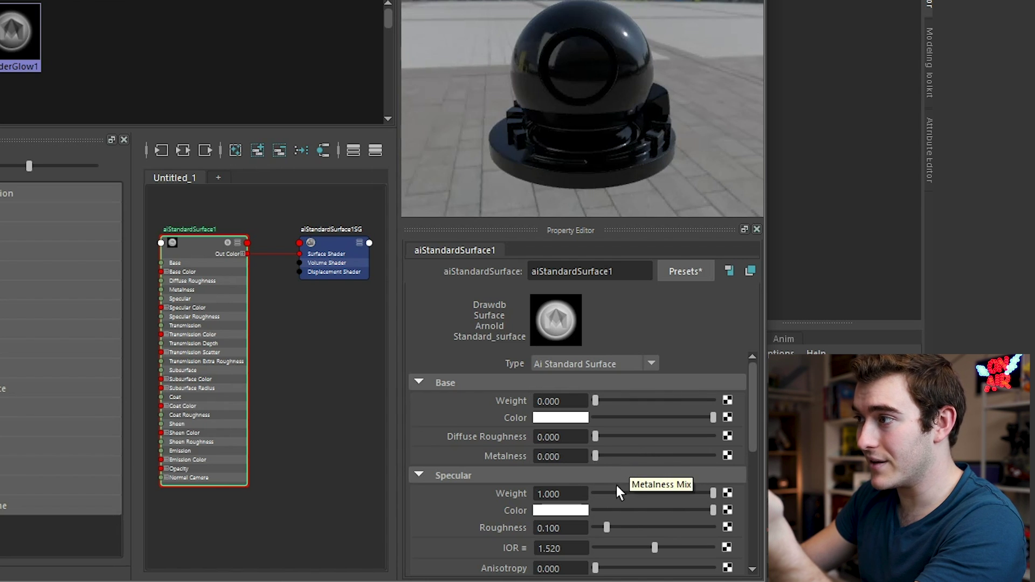
pyautogui.moveTo(687, 495); pyautogui.dragTo(776, 493)
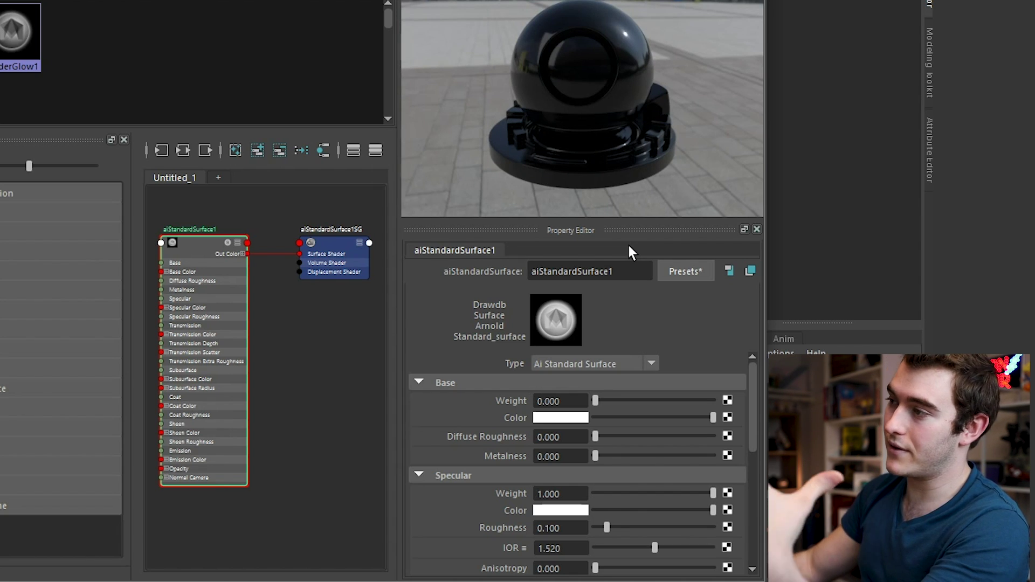
pyautogui.moveTo(619, 528); pyautogui.dragTo(661, 530)
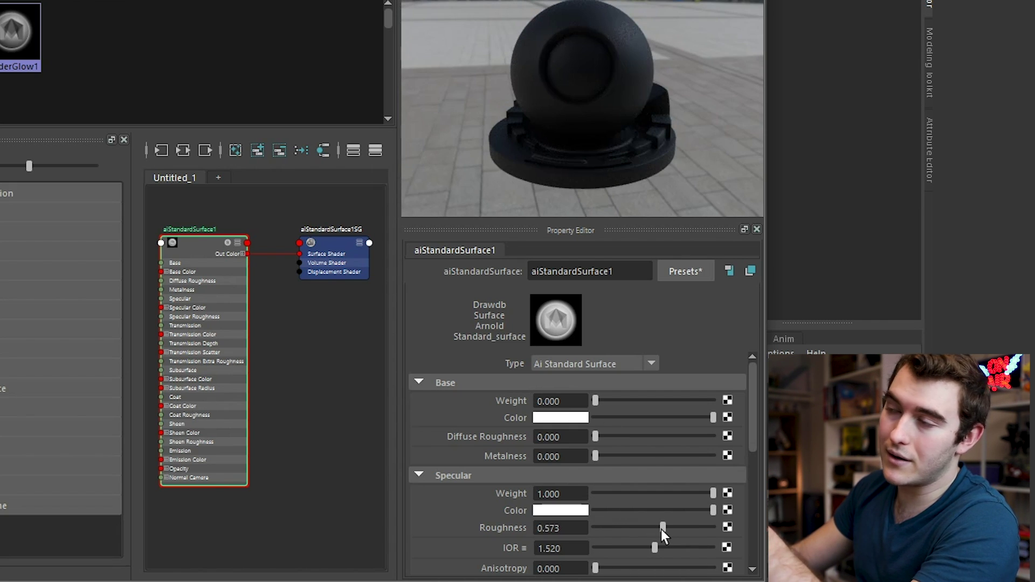
pyautogui.moveTo(661, 530); pyautogui.dragTo(580, 529)
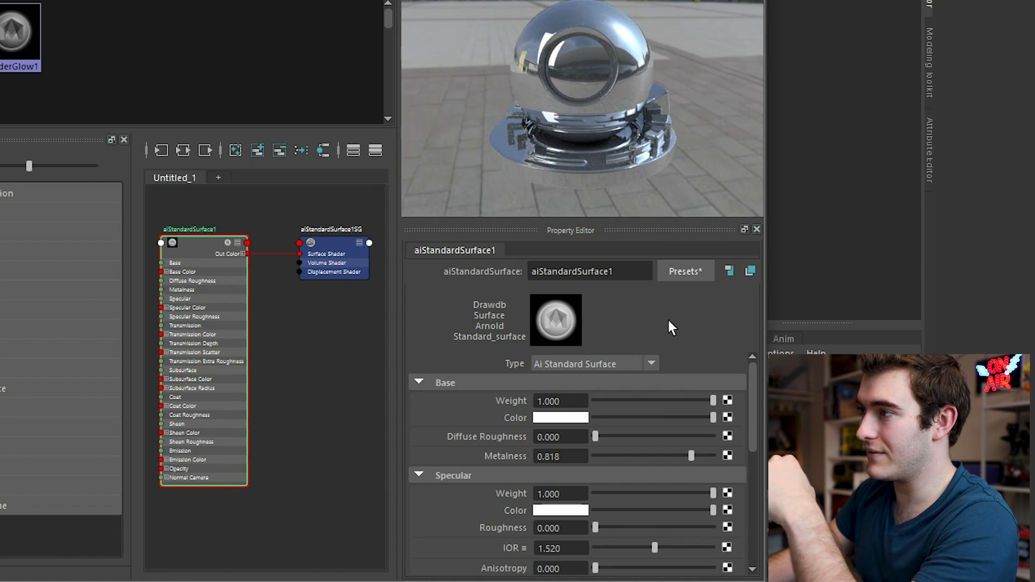
# - Try a subsurface weight of 0.420 with a pink subsurface color on aiStandardSurface1
pyautogui.scroll(-3, 463, 481)
pyautogui.moveTo(595, 477); pyautogui.dragTo(673, 478)
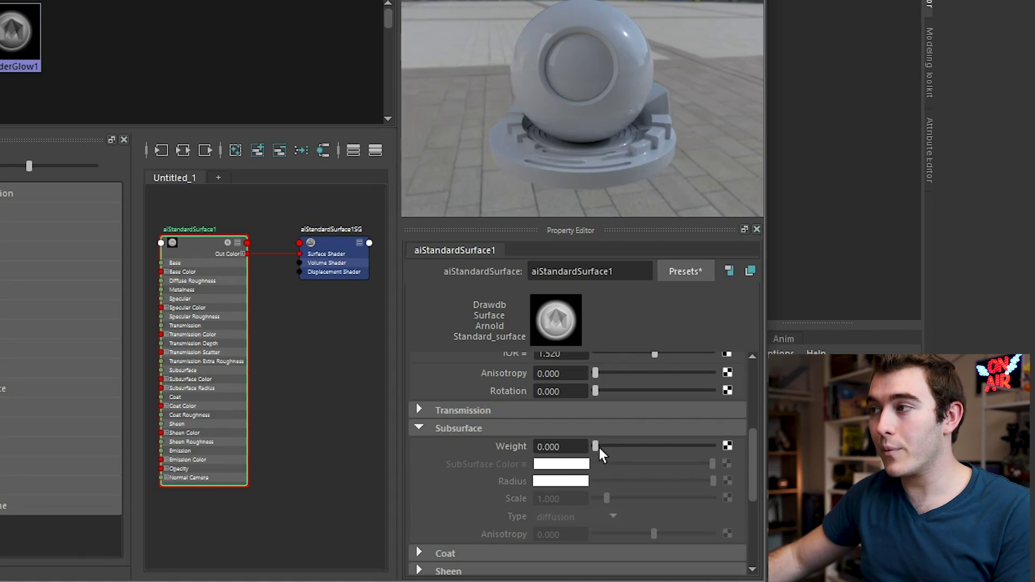
pyautogui.moveTo(596, 446); pyautogui.dragTo(617, 447)
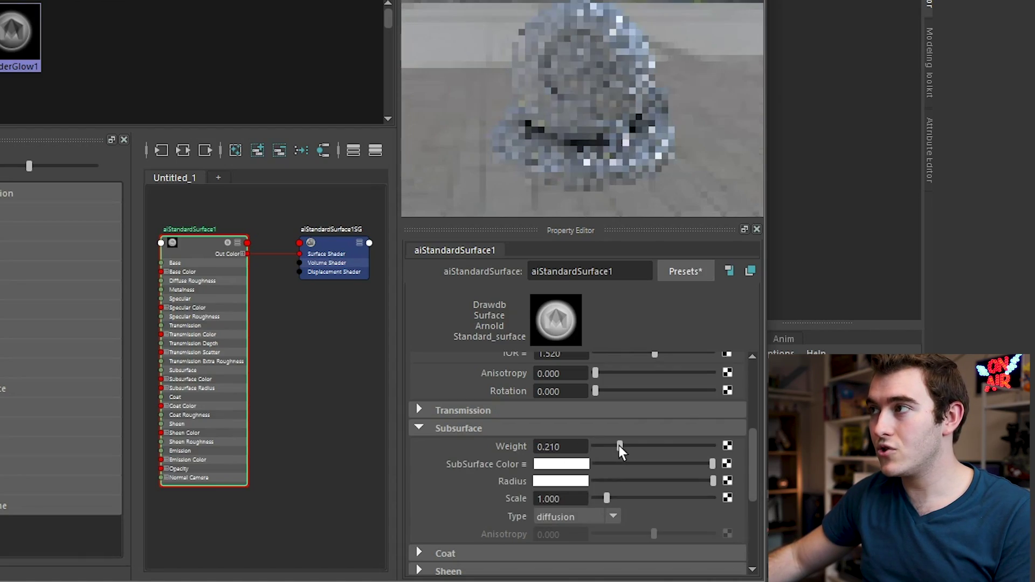
pyautogui.click(565, 479)
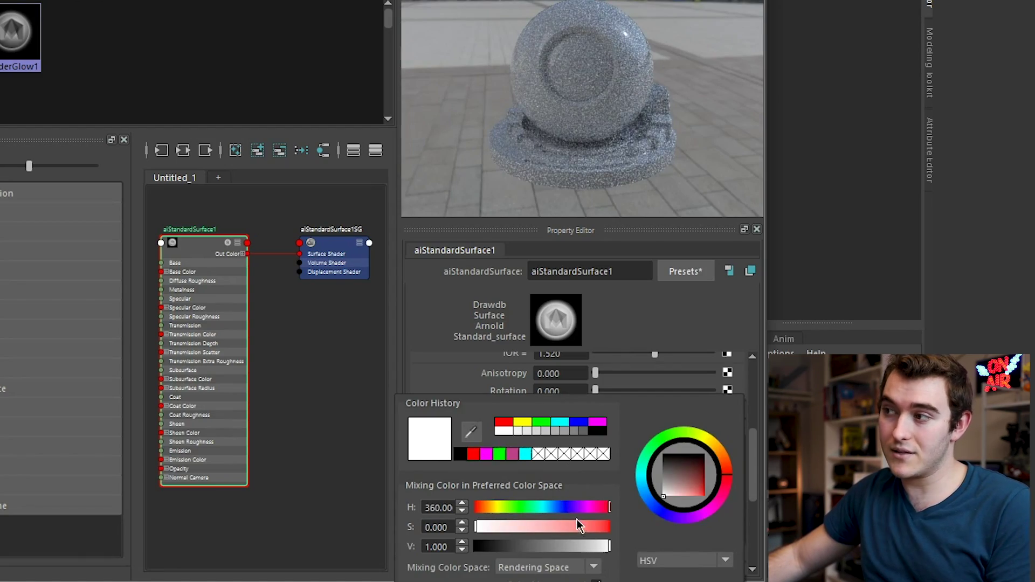
pyautogui.moveTo(617, 446); pyautogui.dragTo(644, 446)
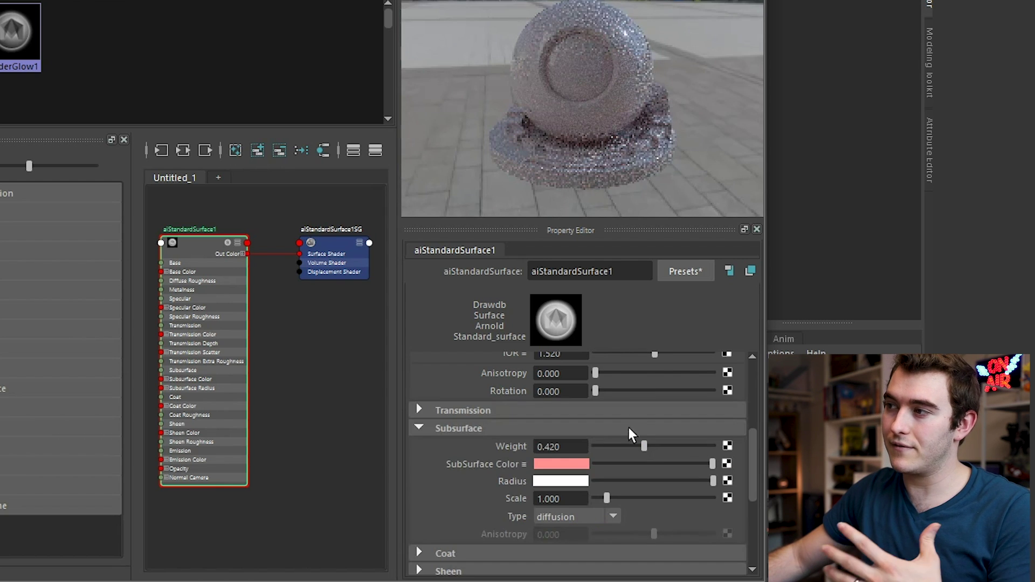
pyautogui.click(458, 428)
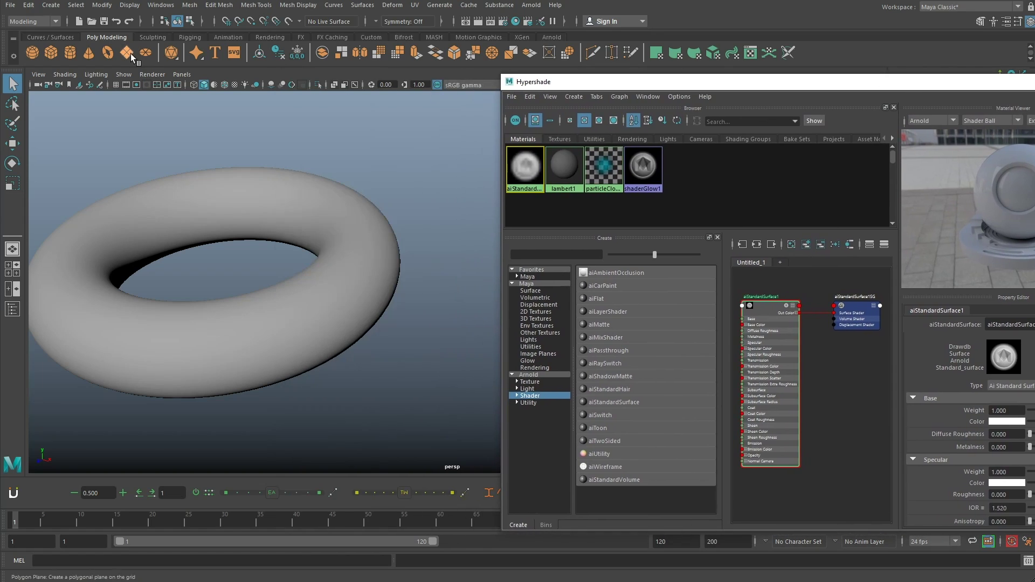
# - Create an Arnold skydome light and map its color to a file texture with the 360-degree park pathway image
pyautogui.click(551, 37)
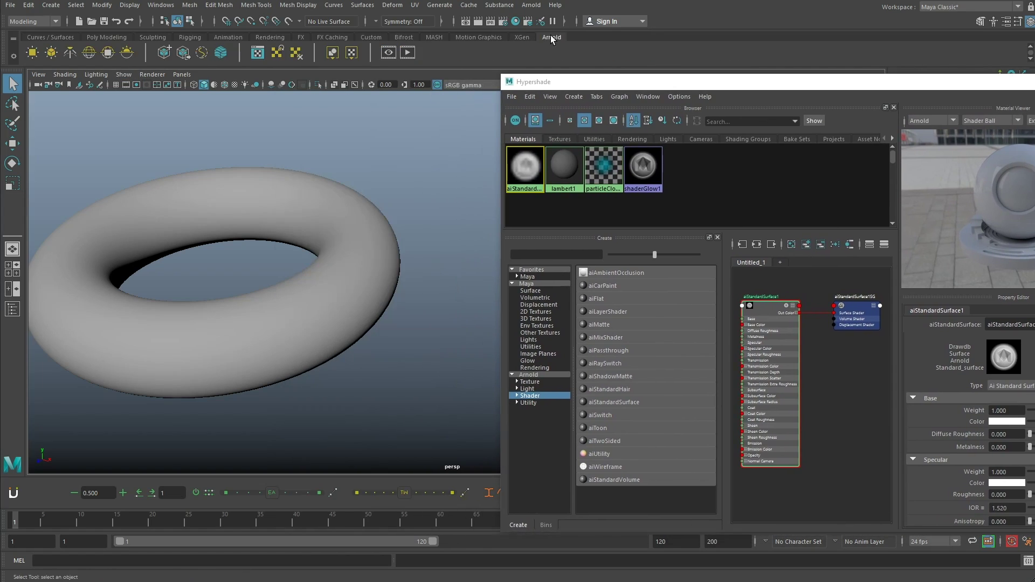
pyautogui.click(87, 54)
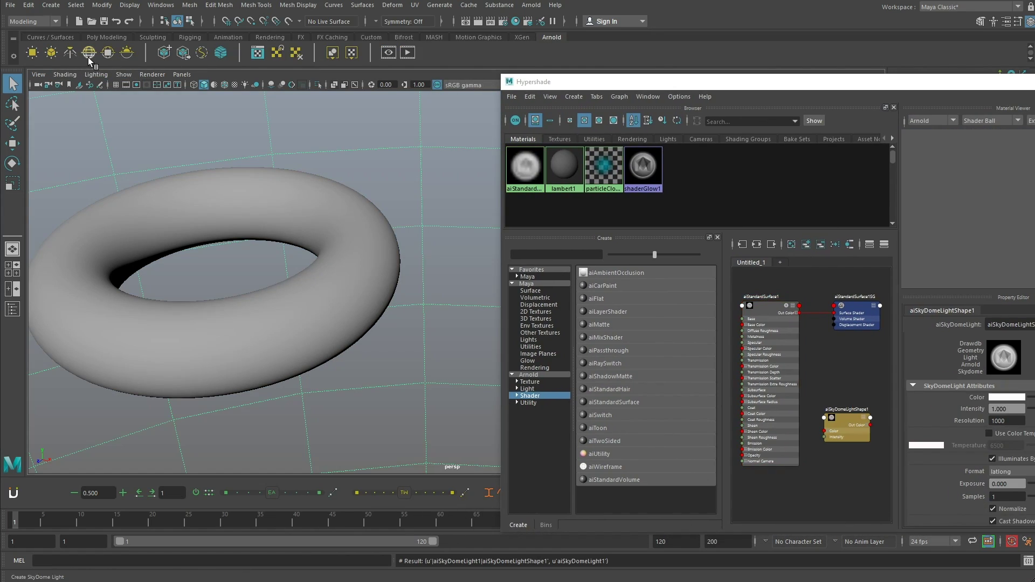
pyautogui.moveTo(593, 81); pyautogui.dragTo(1034, 86)
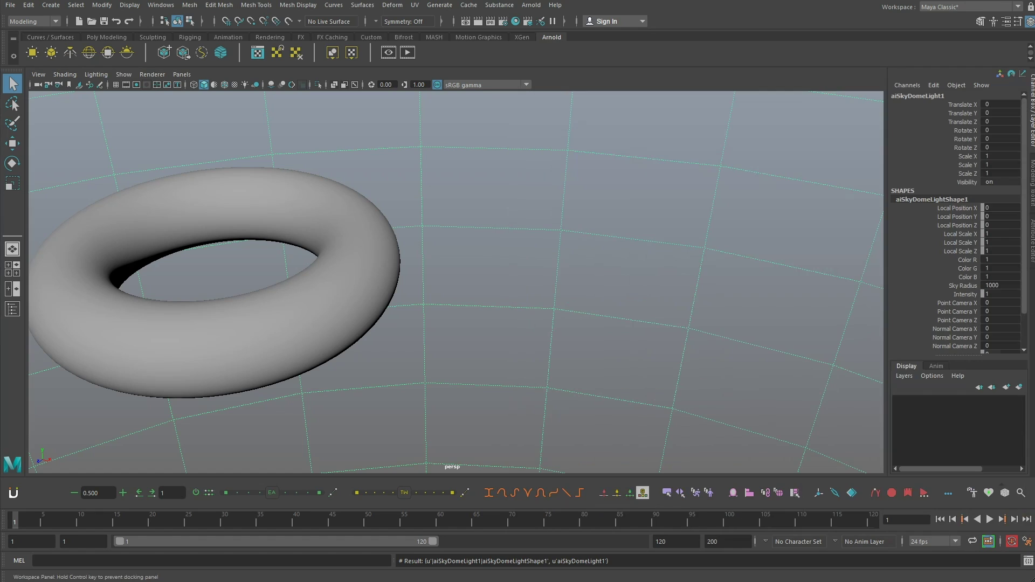
pyautogui.hotkey('ctrl', 'a')
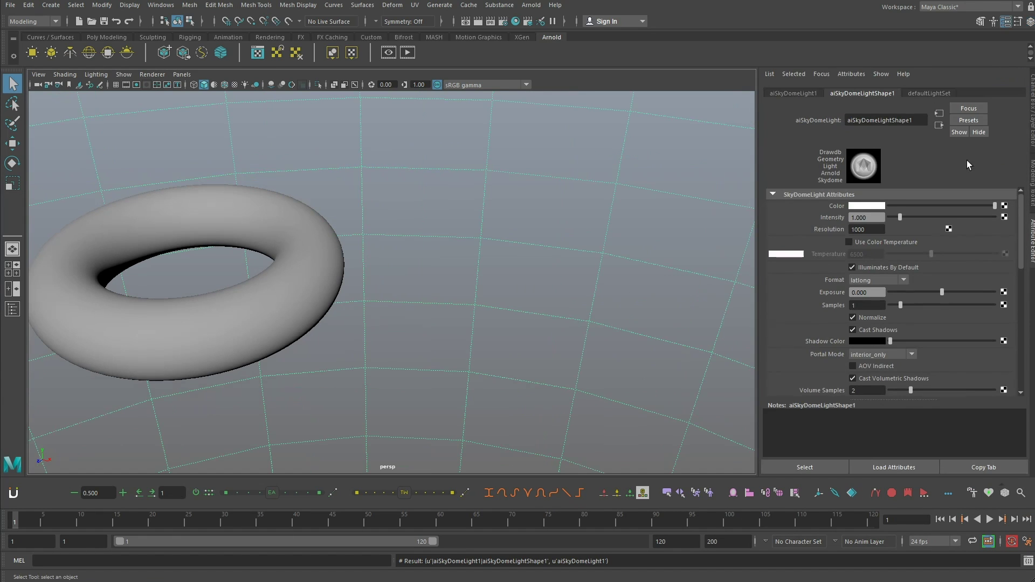
pyautogui.click(1003, 206)
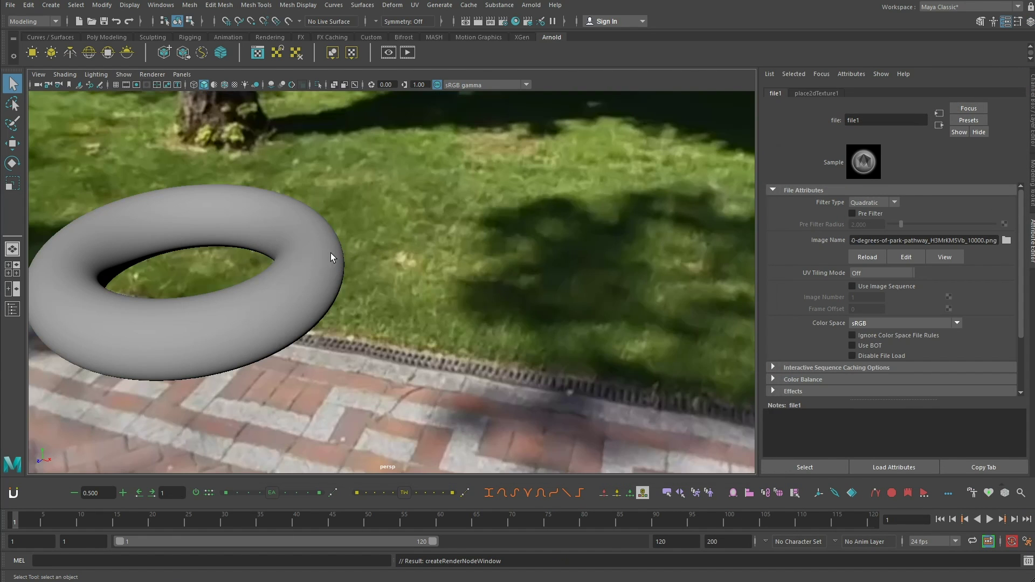
# - Light the viewport with the scene lights and view the torus against the park background
pyautogui.press('7')
pyautogui.moveTo(360, 238)
pyautogui.keyDown('alt'); pyautogui.mouseDown()
pyautogui.moveTo(458, 256)
pyautogui.moveTo(374, 264)
pyautogui.moveTo(287, 254)
pyautogui.moveTo(383, 221)
pyautogui.moveTo(388, 282)
pyautogui.moveTo(351, 302)
pyautogui.moveTo(399, 292)
pyautogui.moveTo(399, 265)
pyautogui.mouseUp(); pyautogui.keyUp('alt')
pyautogui.keyDown('alt'); pyautogui.moveTo(374, 300); pyautogui.dragTo(474, 252, button='right'); pyautogui.keyUp('alt')
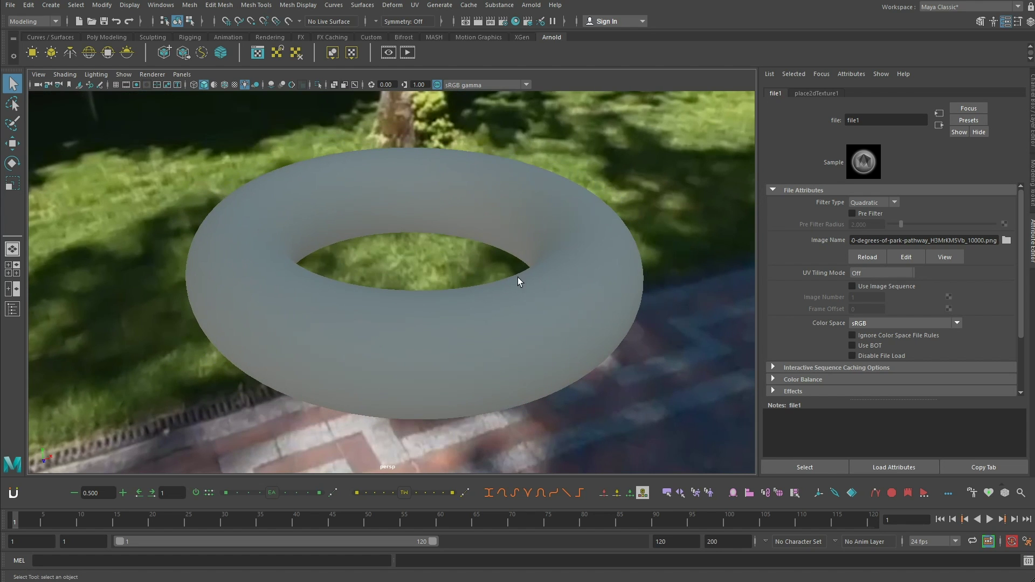
pyautogui.keyDown('alt'); pyautogui.moveTo(626, 276); pyautogui.dragTo(524, 273); pyautogui.keyUp('alt')
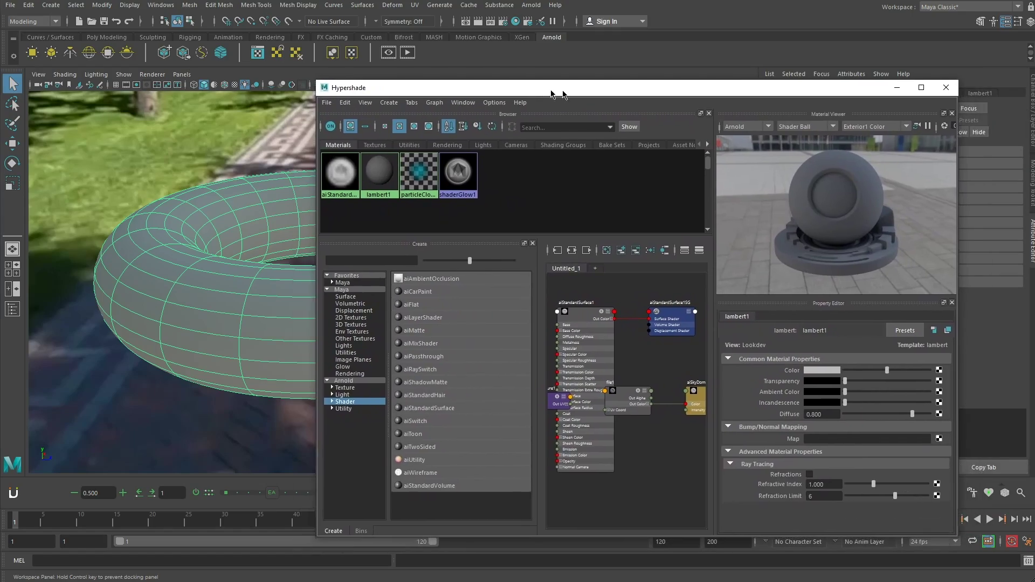
# - Place the Hypershade window beside the torus and graph the network of aiStandardSurface1
pyautogui.moveTo(551, 95); pyautogui.dragTo(590, 96)
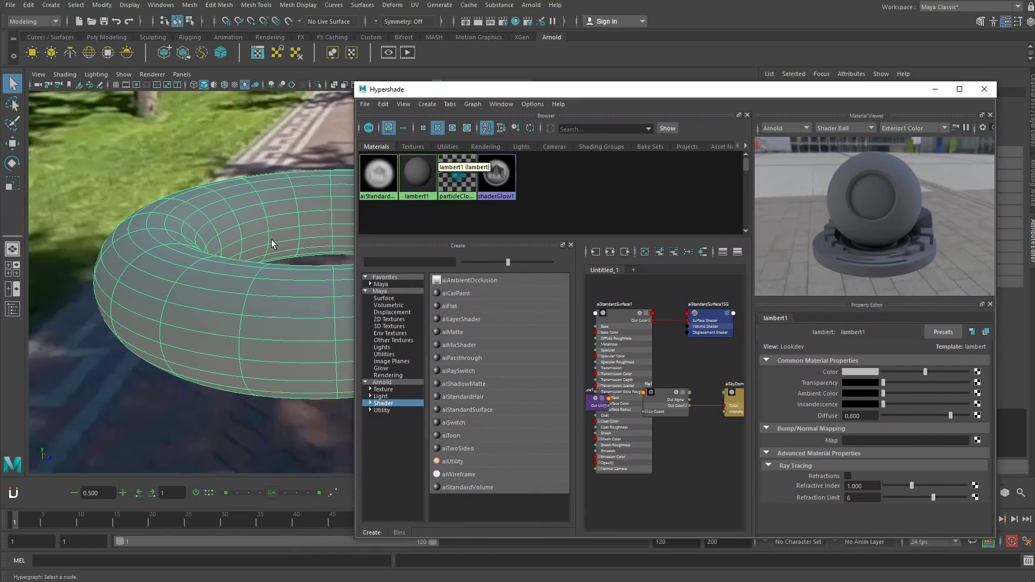
pyautogui.keyDown('alt'); pyautogui.moveTo(269, 255); pyautogui.dragTo(243, 227); pyautogui.keyUp('alt')
pyautogui.keyDown('alt'); pyautogui.moveTo(242, 226); pyautogui.dragTo(210, 252, button='right'); pyautogui.keyUp('alt')
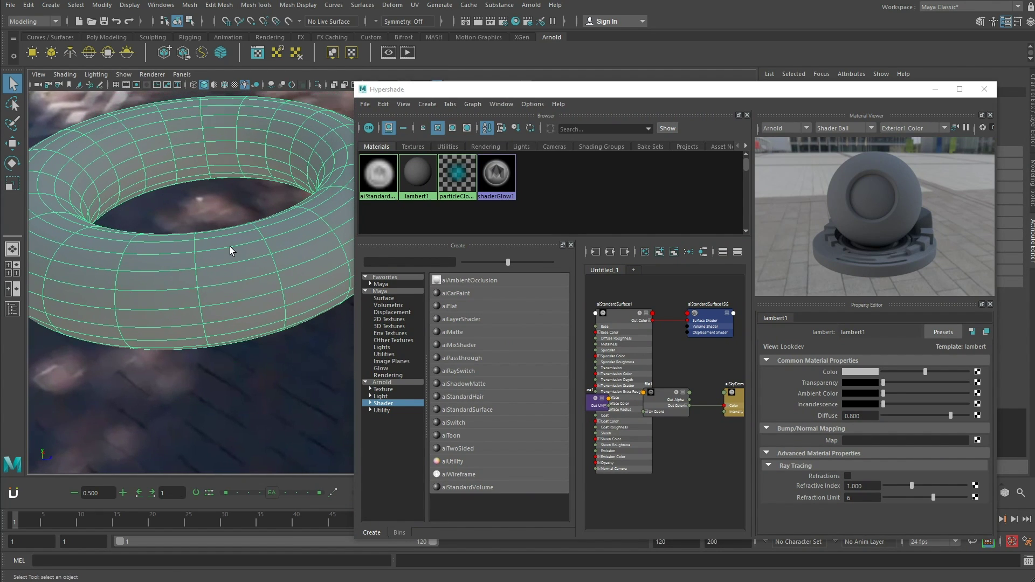
pyautogui.moveTo(801, 99); pyautogui.dragTo(820, 81)
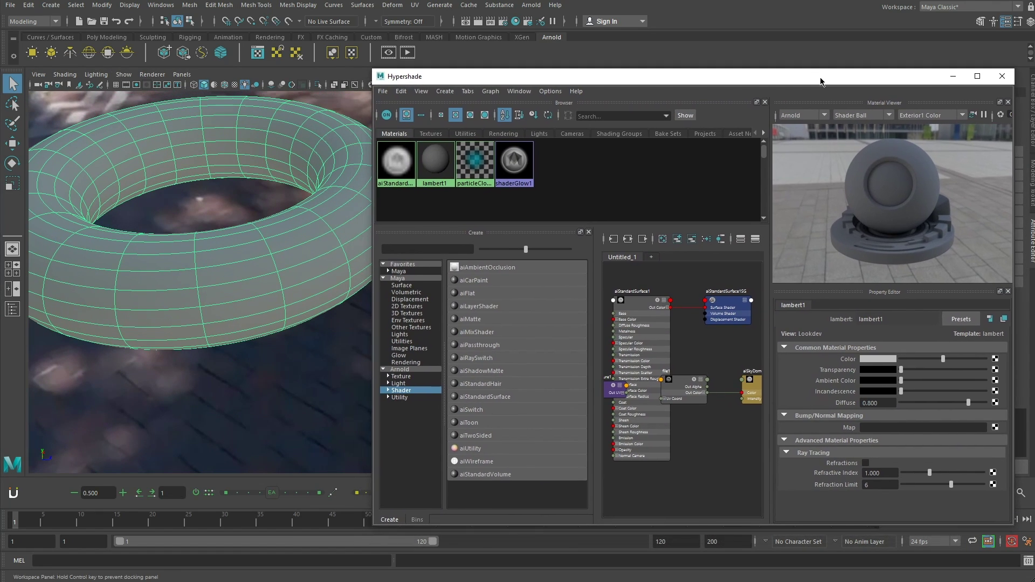
pyautogui.click(403, 169)
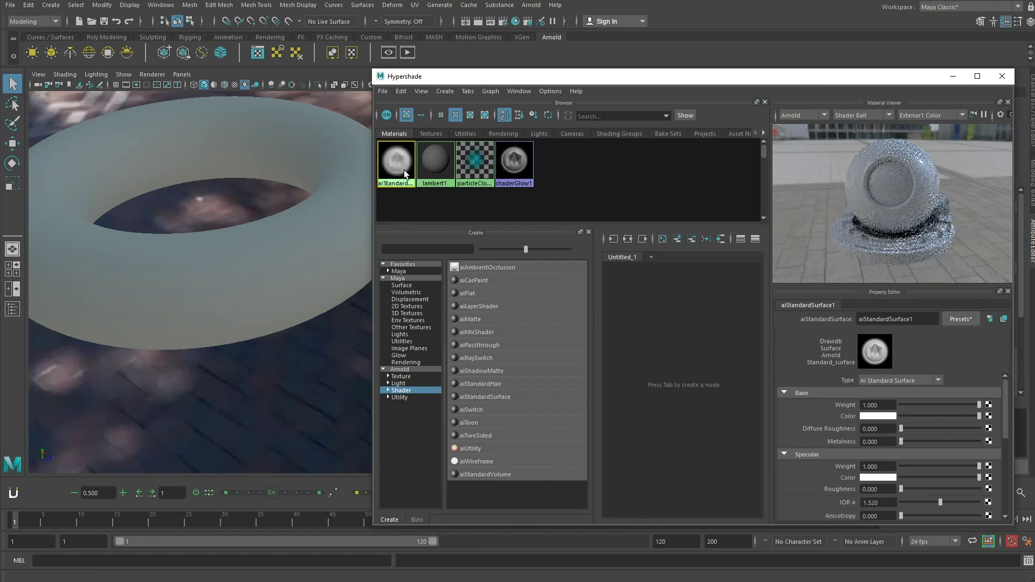
pyautogui.click(674, 241)
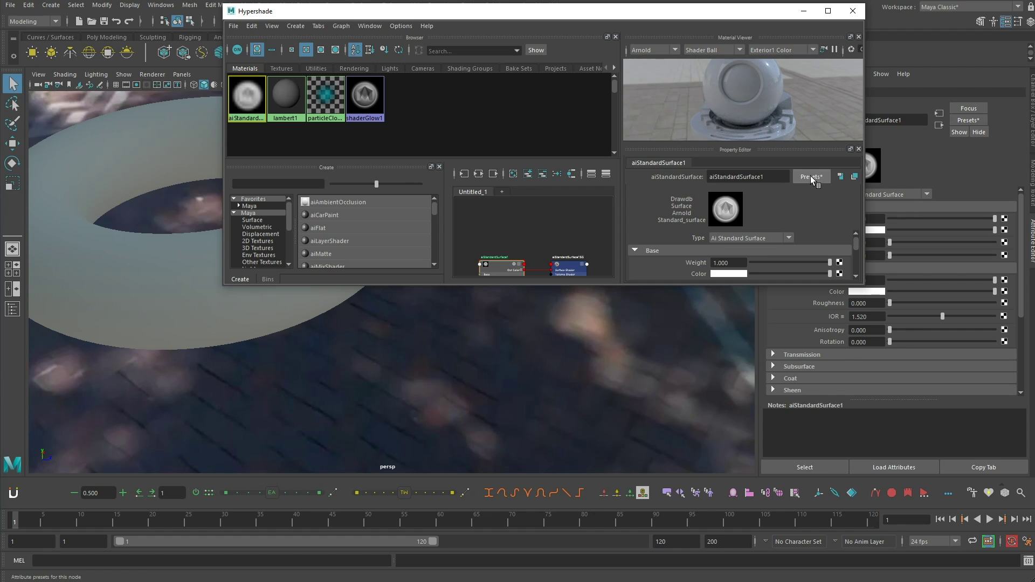
# - Assign aiStandardSurface1 to the torus and replace the material's settings with the Balloon preset
pyautogui.click(146, 302)
pyautogui.moveTo(257, 102); pyautogui.dragTo(254, 83, button='right')
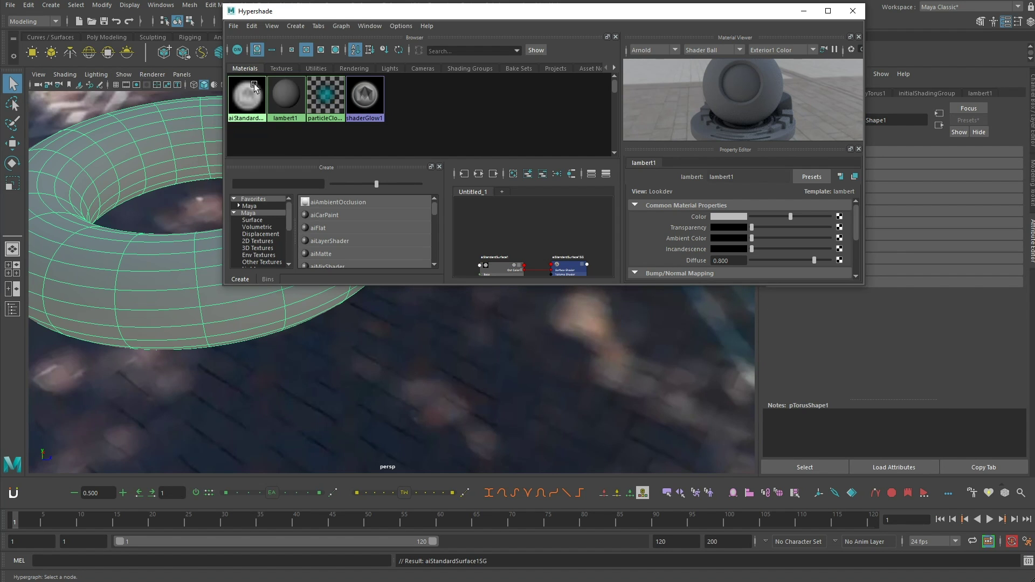
pyautogui.keyDown('ctrl'); pyautogui.click(166, 300); pyautogui.keyUp('ctrl')
pyautogui.keyDown('alt'); pyautogui.moveTo(326, 370); pyautogui.dragTo(232, 367); pyautogui.keyUp('alt')
pyautogui.click(812, 177)
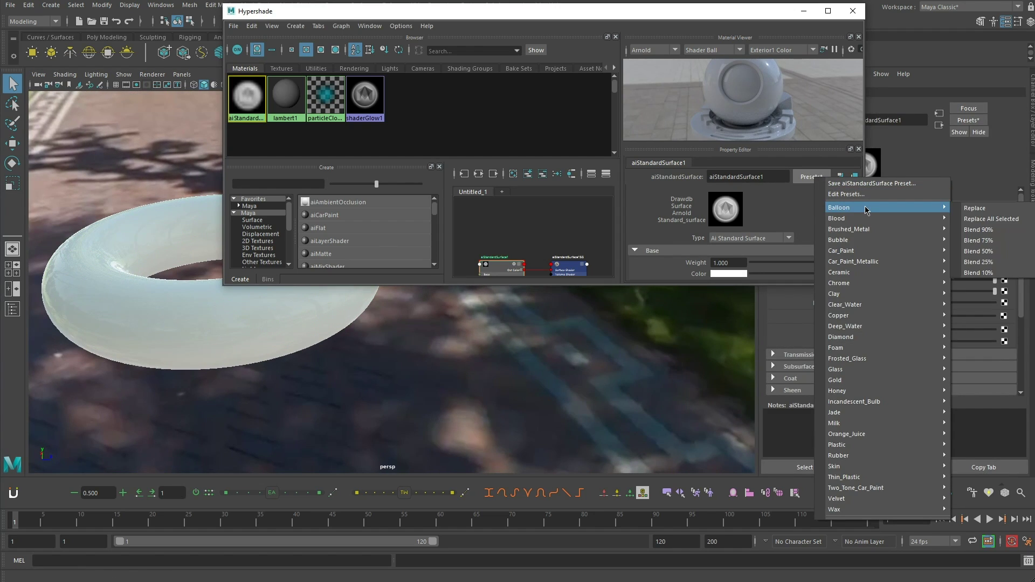
pyautogui.click(972, 209)
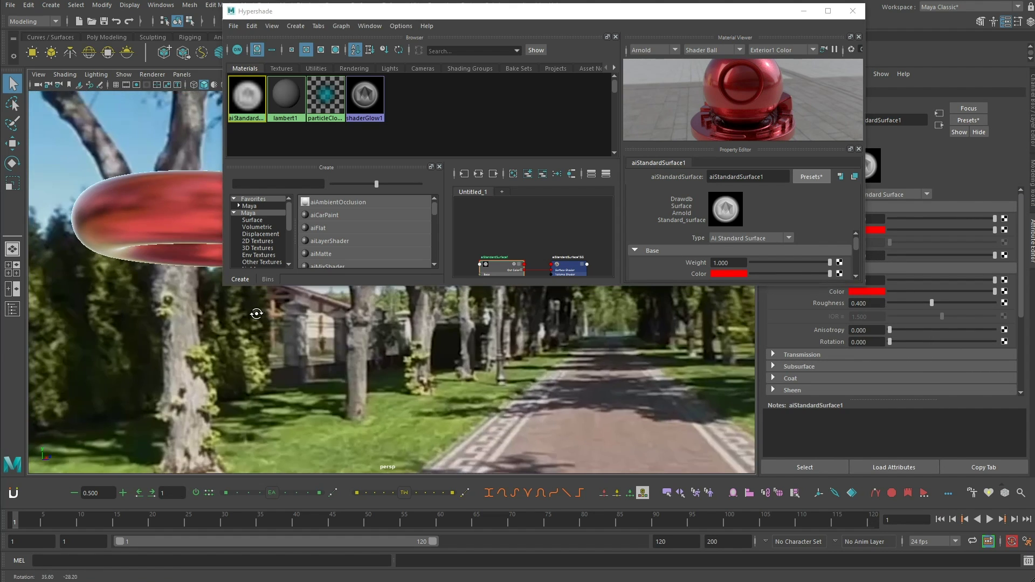
# - Replace the torus material's settings with a glossy light-blue preset and inspect its reflections from several angles
pyautogui.click(811, 176)
pyautogui.moveTo(877, 233)
pyautogui.click(972, 232)
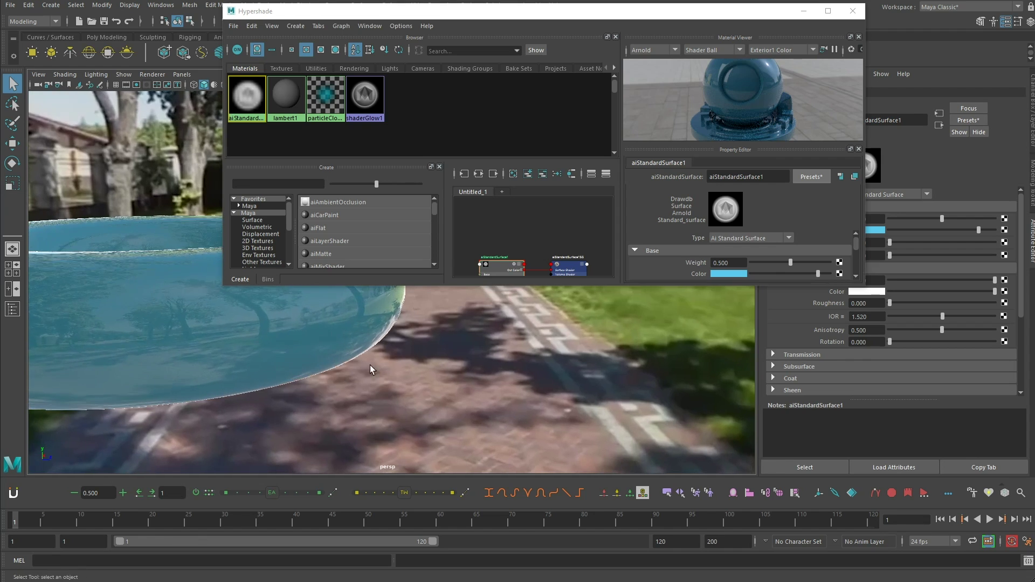
pyautogui.keyDown('alt'); pyautogui.moveTo(349, 396); pyautogui.dragTo(493, 380); pyautogui.keyUp('alt')
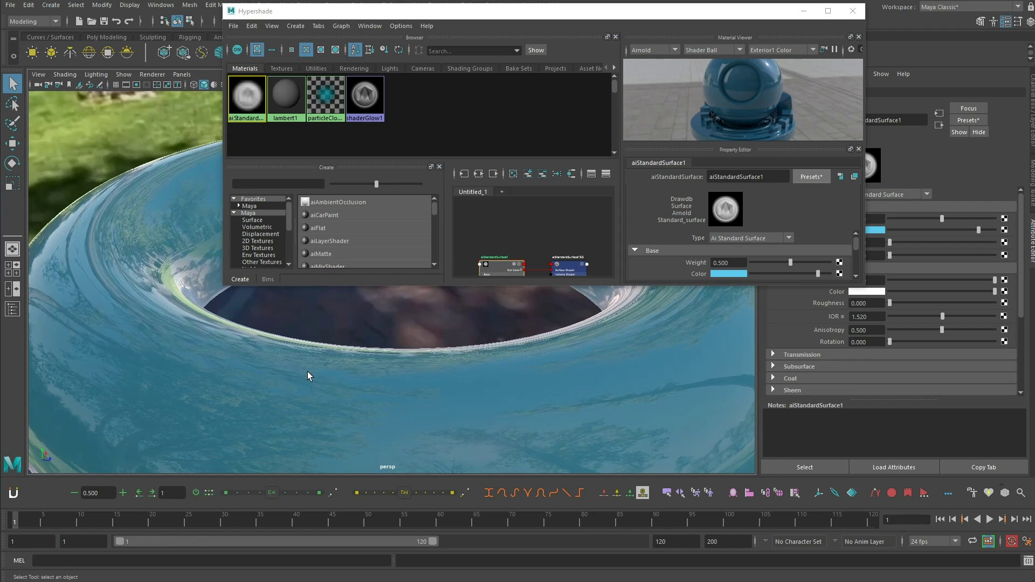
pyautogui.scroll(-6, 301, 363)
pyautogui.scroll(-5, 291, 363)
pyautogui.keyDown('alt'); pyautogui.moveTo(284, 365); pyautogui.dragTo(411, 350); pyautogui.keyUp('alt')
# - Adjust the base color of the torus material
pyautogui.click(717, 274)
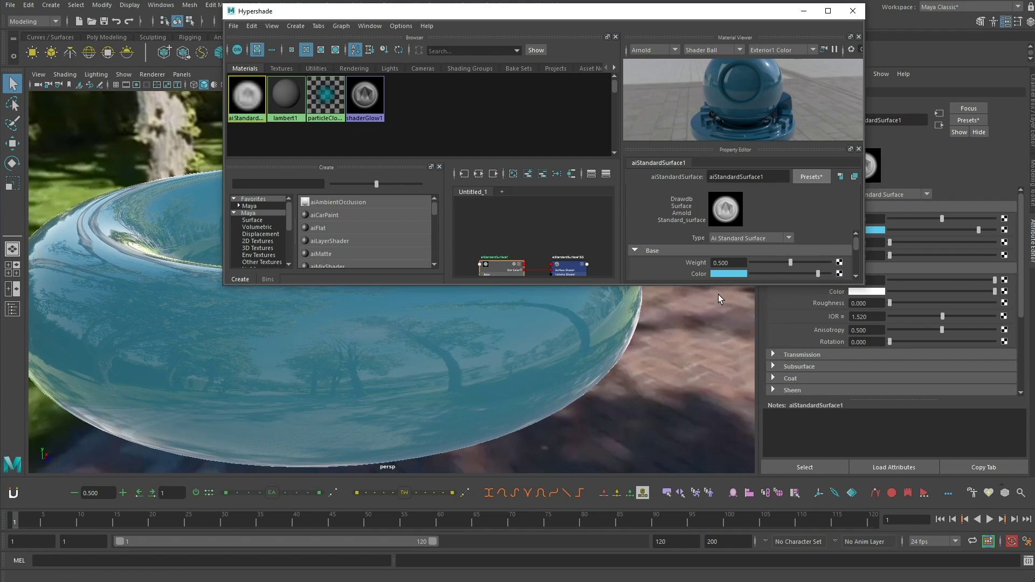
pyautogui.click(731, 274)
pyautogui.moveTo(742, 304); pyautogui.dragTo(763, 305)
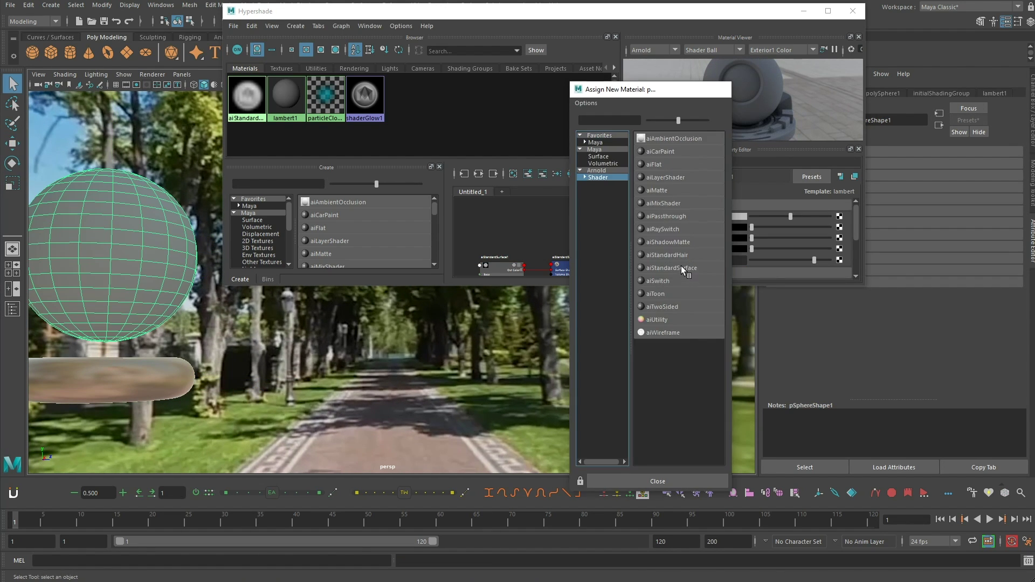
# - Assign a new aiStandardSurface material with the Bubble preset to the sphere and move the sphere
pyautogui.click(681, 267)
pyautogui.click(815, 184)
pyautogui.moveTo(883, 231)
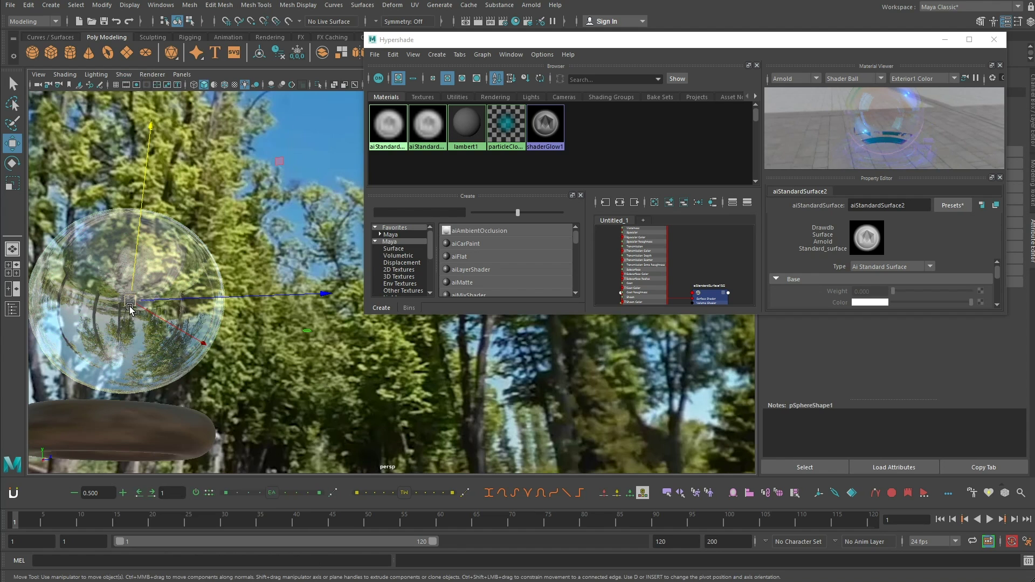
pyautogui.moveTo(130, 269); pyautogui.dragTo(432, 398)
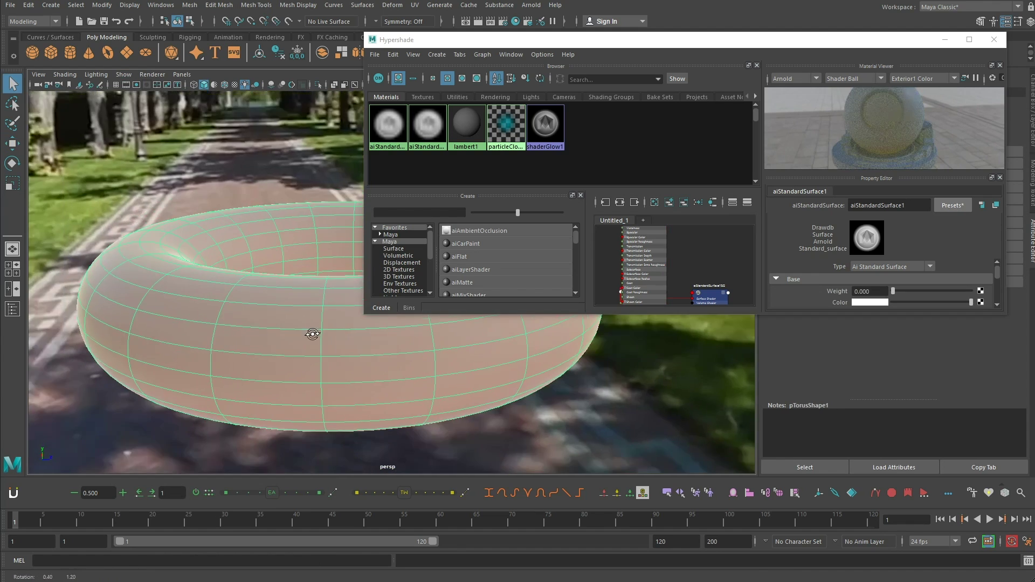
# - Select separate bands of faces around the torus and assign the existing aiStandardSurface2 material to them
pyautogui.keyDown('alt'); pyautogui.moveTo(313, 334); pyautogui.dragTo(278, 314); pyautogui.keyUp('alt')
pyautogui.rightClick(246, 323)
pyautogui.click(246, 351)
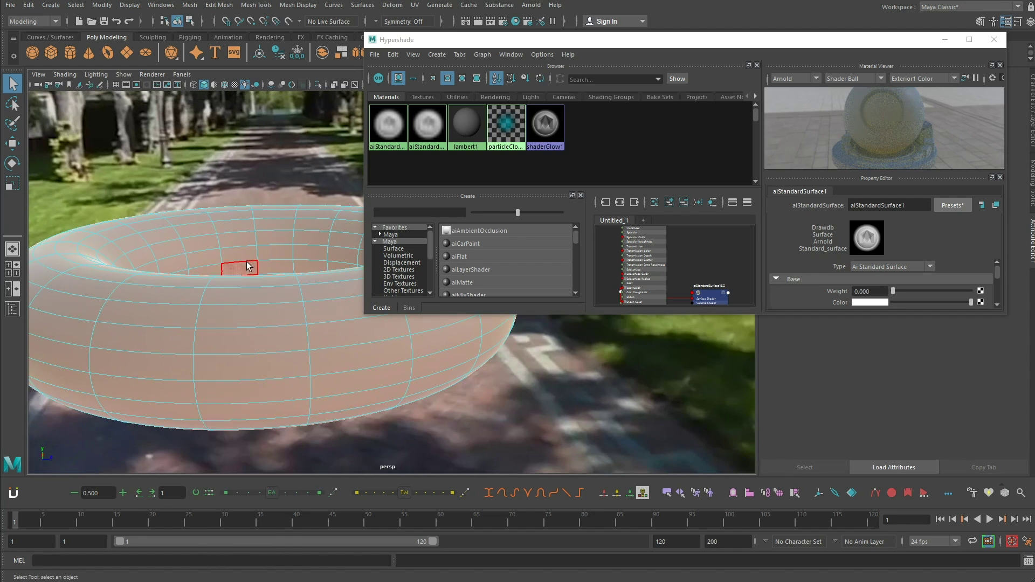
pyautogui.keyDown('alt'); pyautogui.moveTo(260, 195); pyautogui.dragTo(256, 207); pyautogui.keyUp('alt')
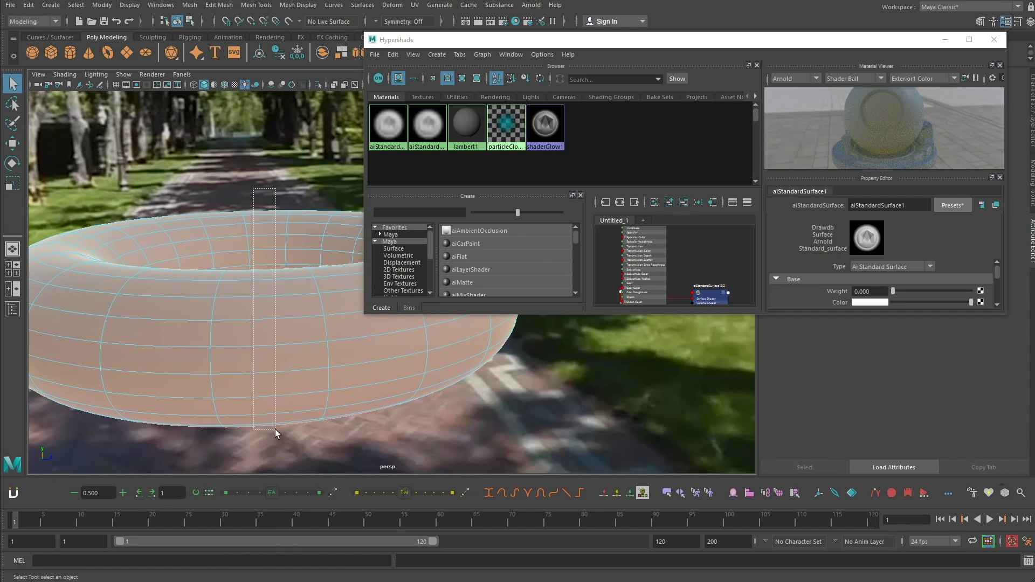
pyautogui.moveTo(276, 430); pyautogui.dragTo(276, 427)
pyautogui.moveTo(99, 319); pyautogui.dragTo(101, 318)
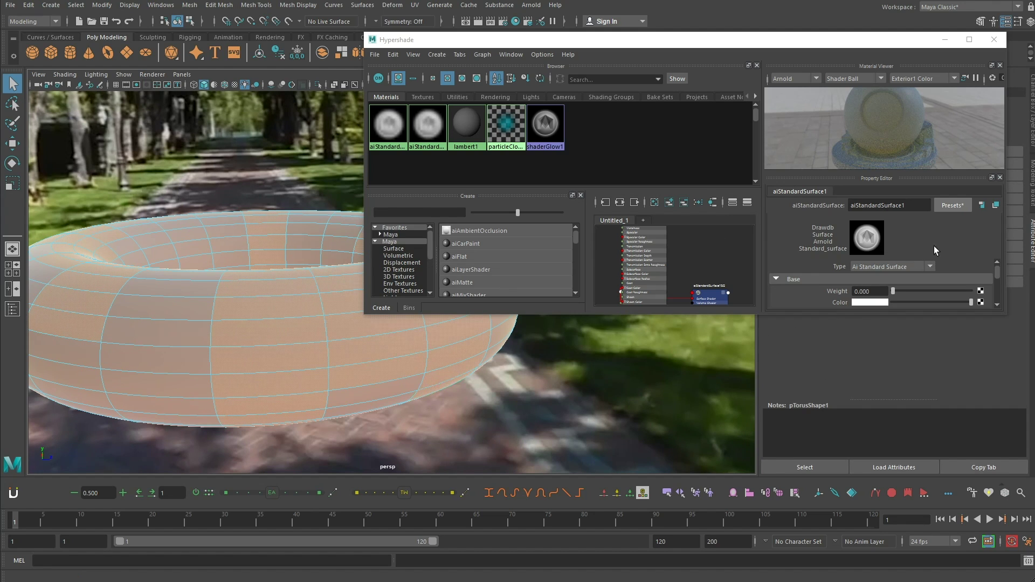
pyautogui.moveTo(428, 129); pyautogui.dragTo(427, 106, button='right')
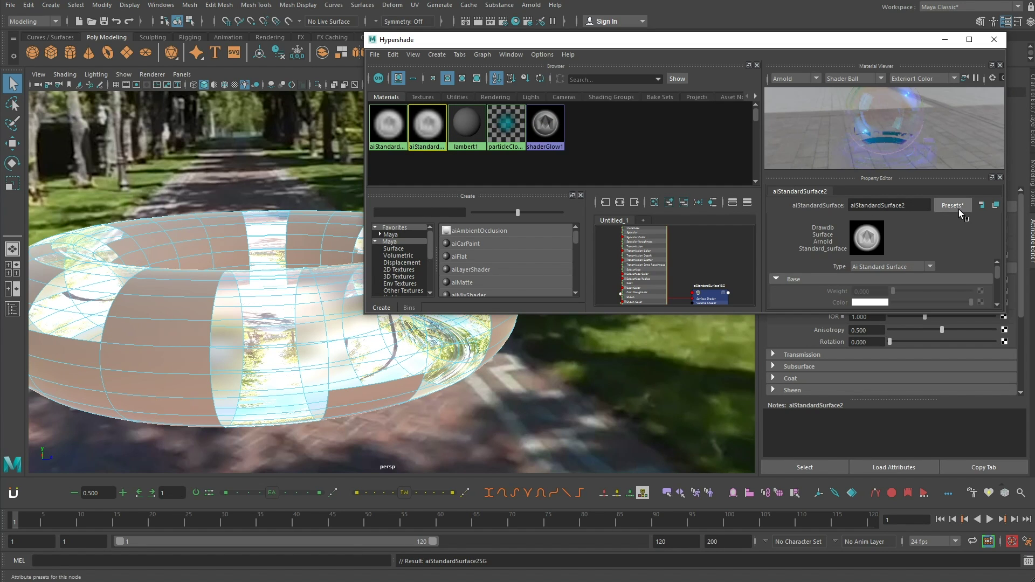
# - Replace aiStandardSurface2's bubble settings with a frosted, translucent preset, and choose the Jade preset for the same material
pyautogui.click(957, 208)
pyautogui.click(989, 273)
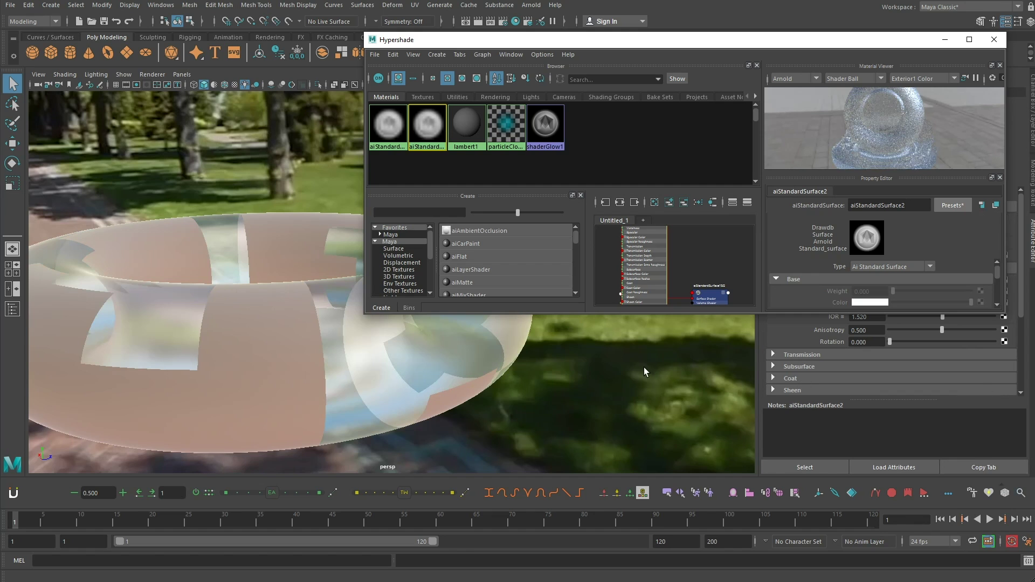
pyautogui.click(950, 206)
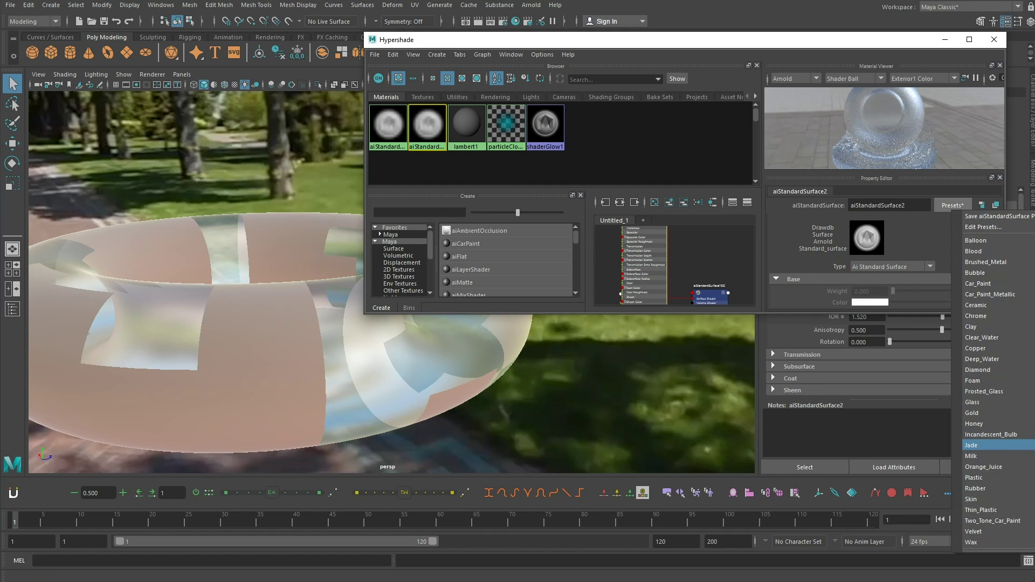
pyautogui.click(971, 445)
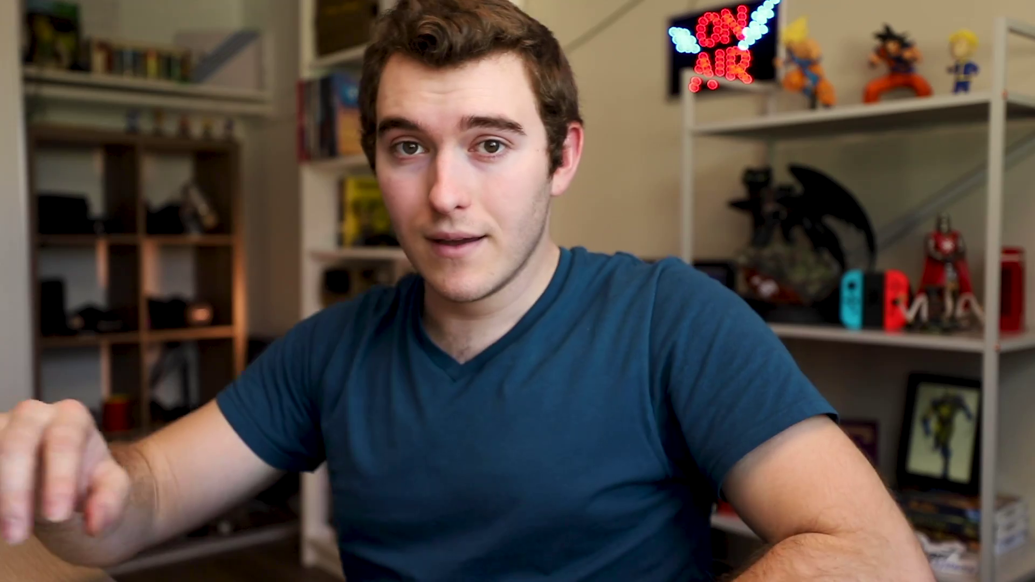